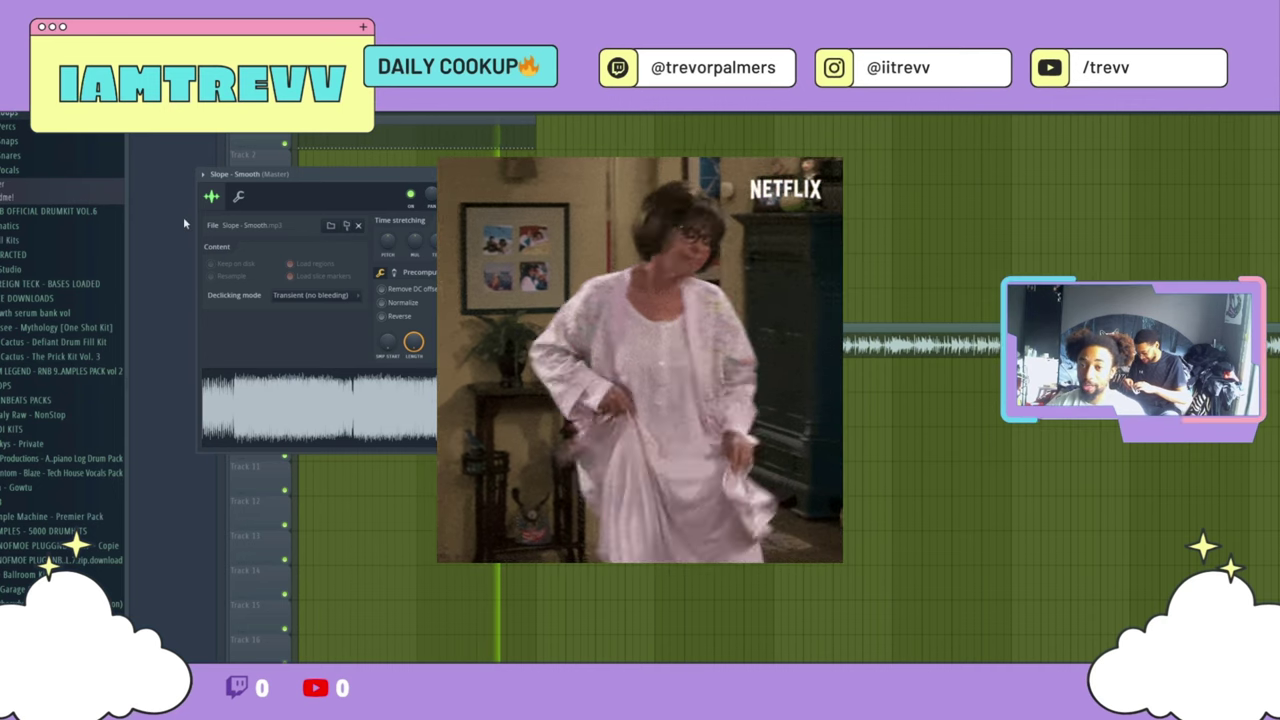
Slice the Slope - Smooth audio clip on Track 7 at the point where its louder section begins.
{"action": "left_click", "coordinate": [573, 174]}
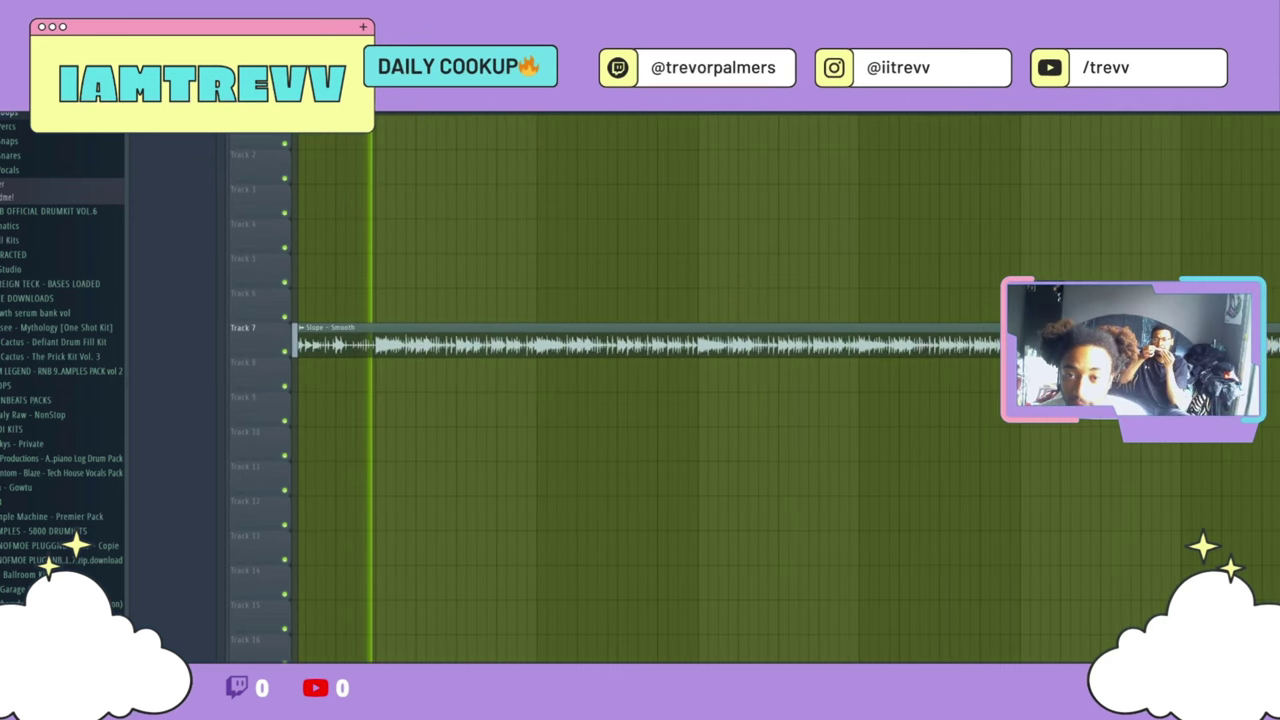
{"action": "left_click", "coordinate": [484, 103]}
{"action": "scroll", "coordinate": [482, 190], "scroll_direction": "up", "scroll_amount": 2}
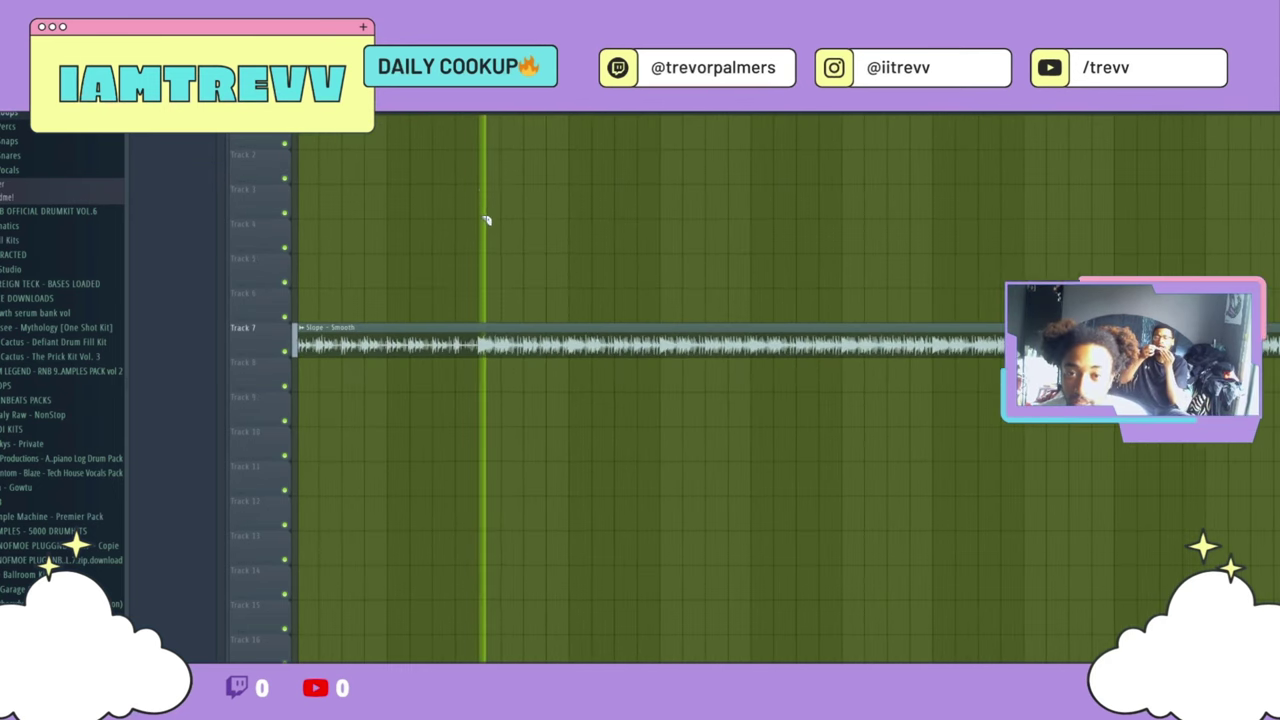
{"action": "scroll", "coordinate": [503, 364], "scroll_direction": "up", "scroll_amount": 5}
{"action": "left_click_drag", "start_coordinate": [472, 324], "coordinate": [473, 360]}
{"action": "scroll", "coordinate": [479, 353], "scroll_direction": "down", "scroll_amount": 5}
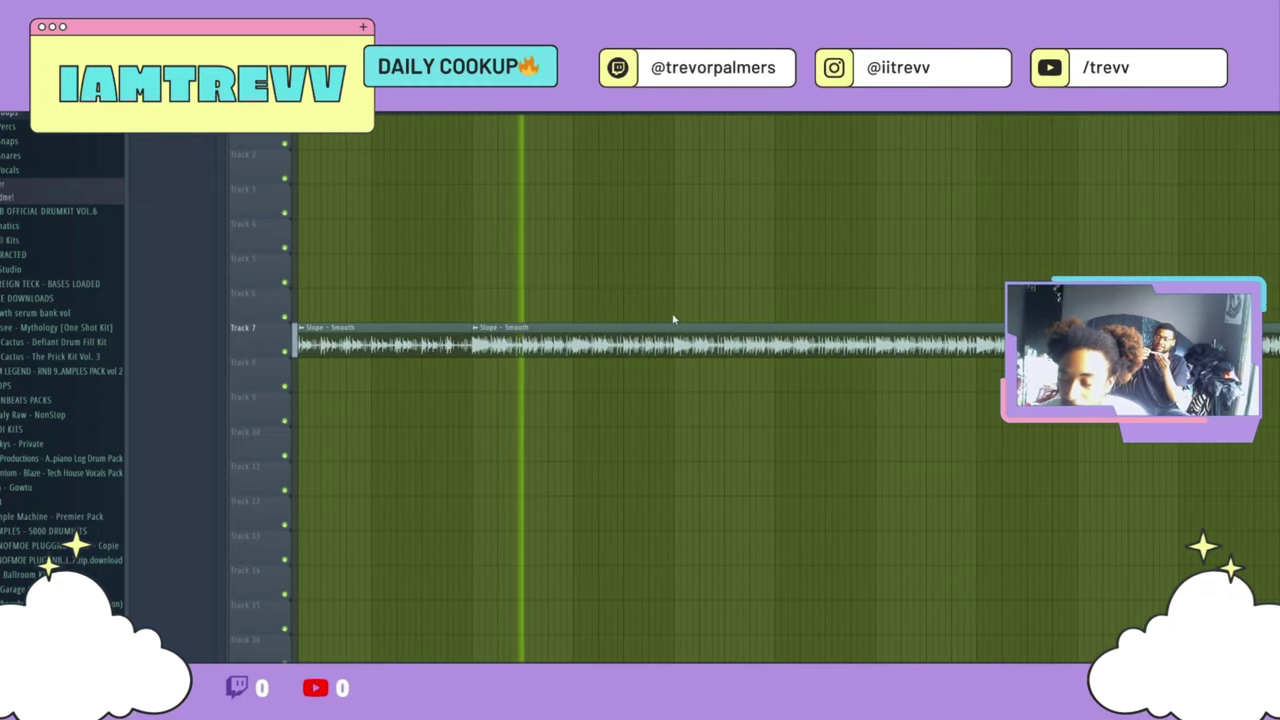
{"action": "scroll", "coordinate": [680, 338], "scroll_direction": "down", "scroll_amount": 2}
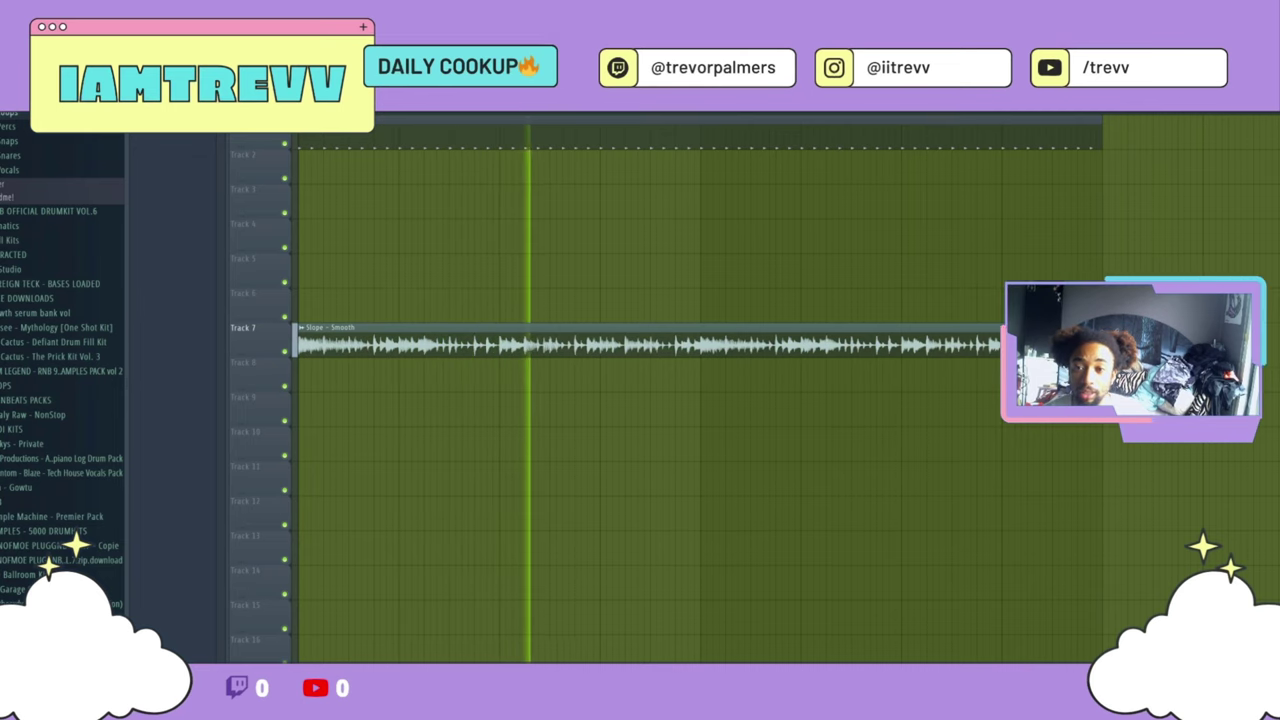
Open the channel settings of the Slope - Smooth clip and bring up the mixer.
{"action": "double_click", "coordinate": [322, 335]}
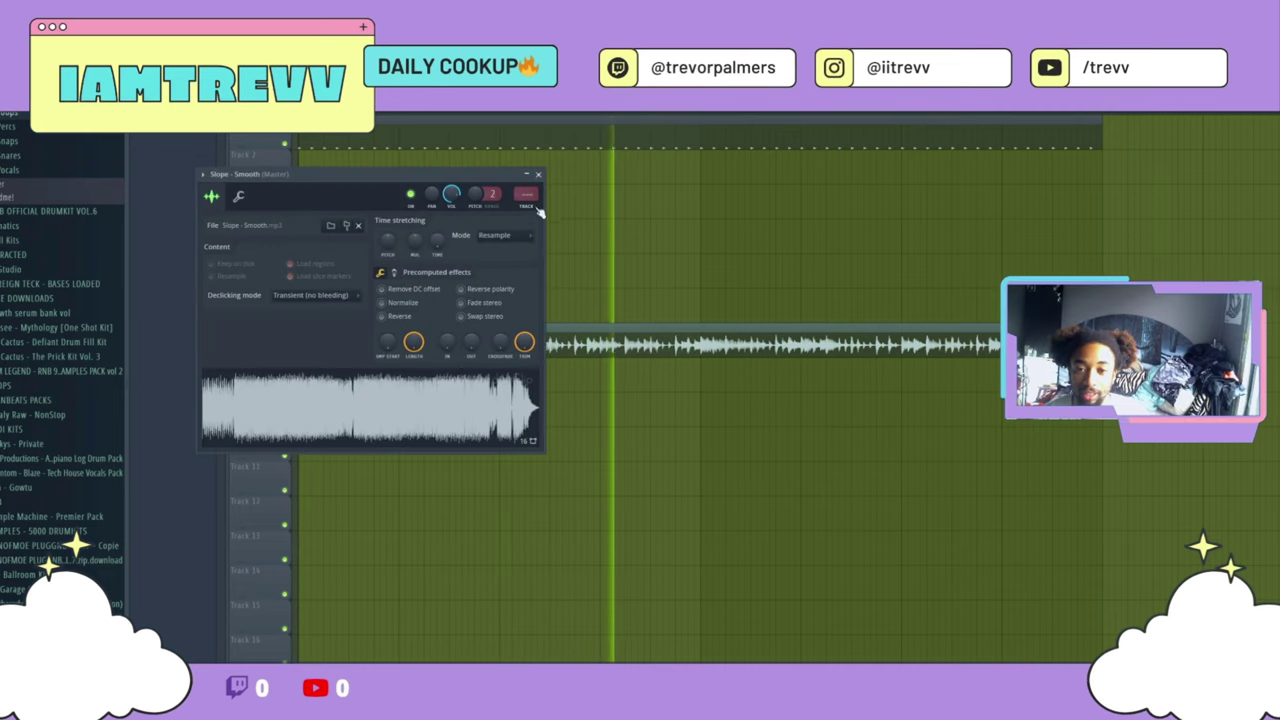
{"action": "key", "text": "F9"}
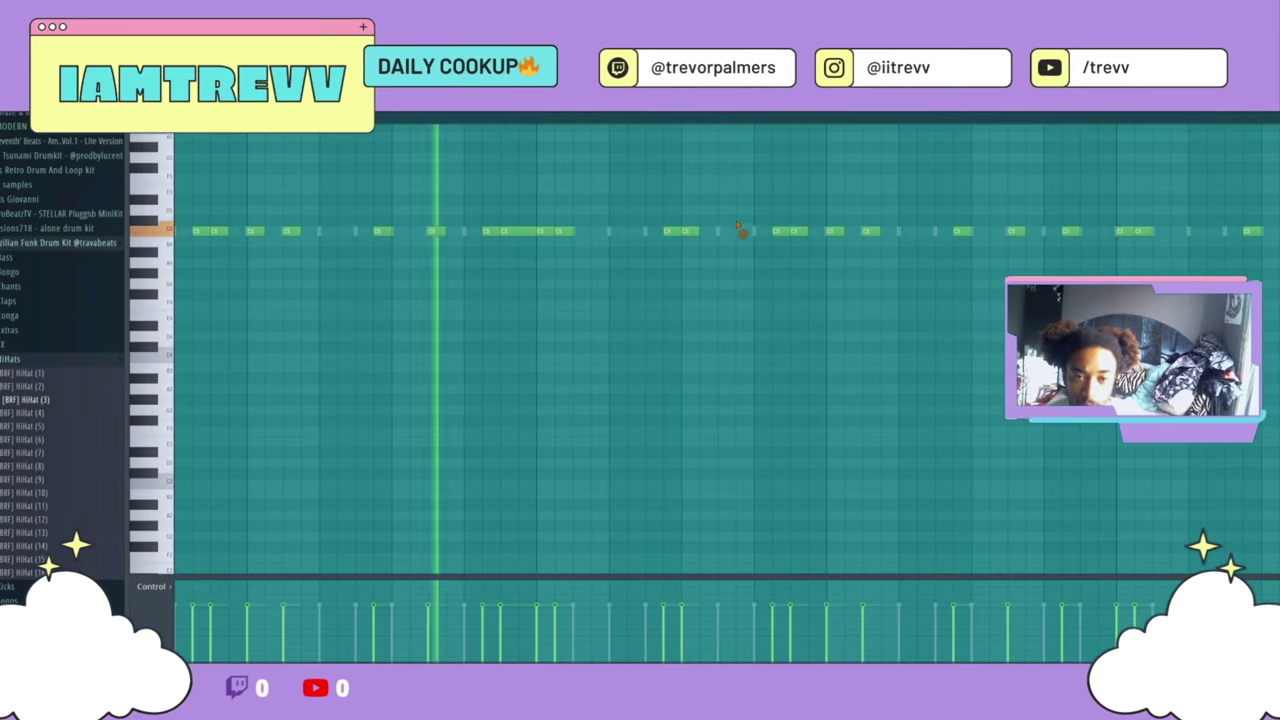
Add a hi-hat note in the gap after the first half of the visible pattern, on the existing note row.
{"action": "left_click", "coordinate": [725, 231]}
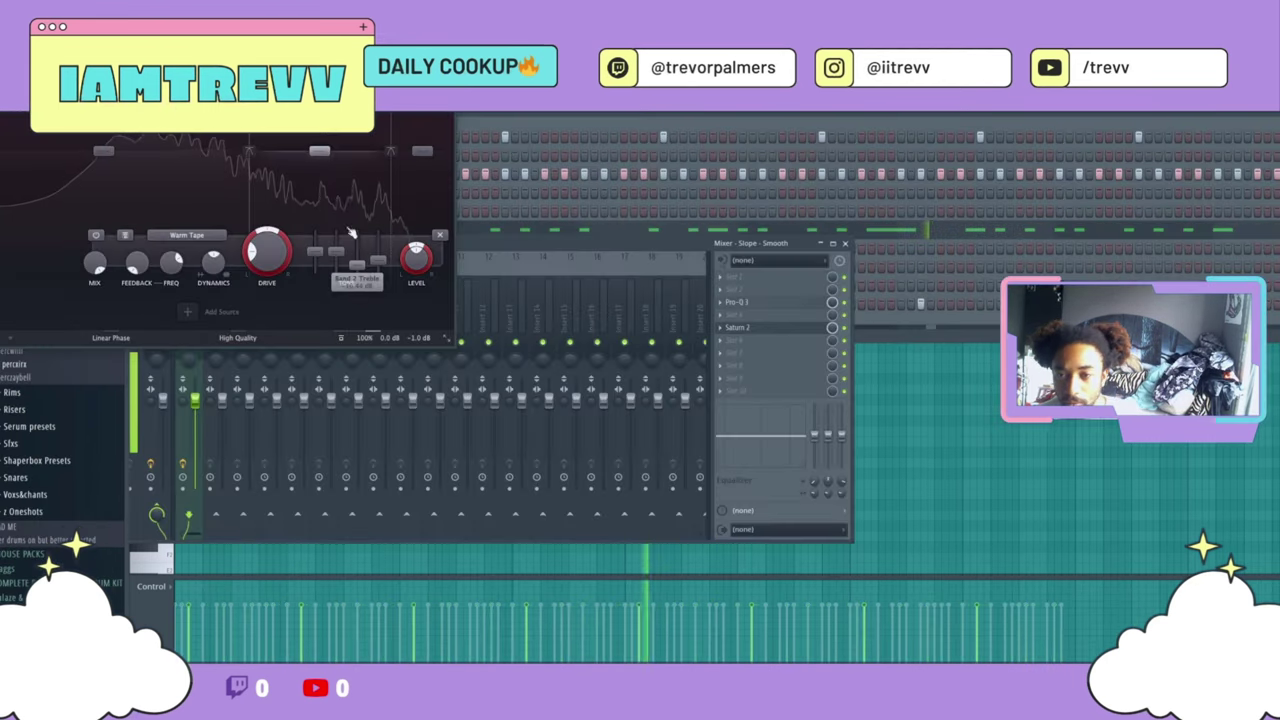
Lower the middle band in Saturn 2 on the Slope - Smooth mixer track.
{"action": "left_click_drag", "start_coordinate": [324, 162], "coordinate": [325, 180]}
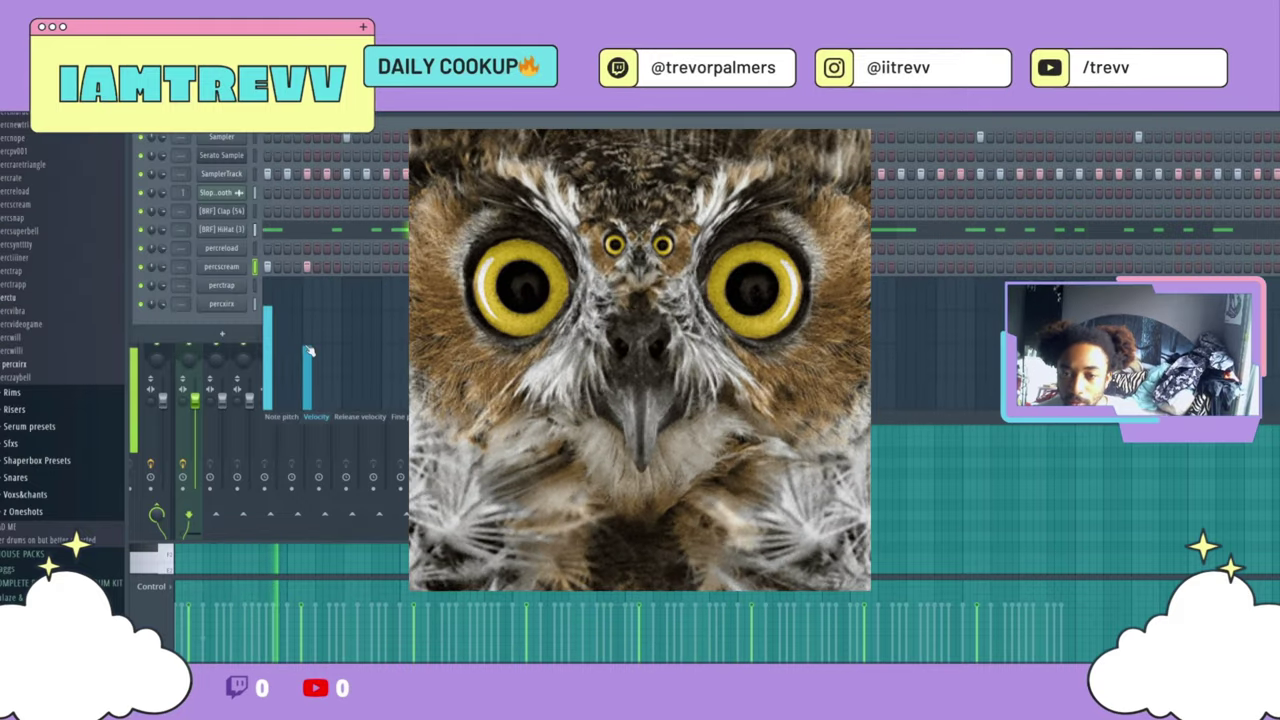
Add a percscream hit on step 13 and reduce its velocity.
{"action": "left_click", "coordinate": [386, 267]}
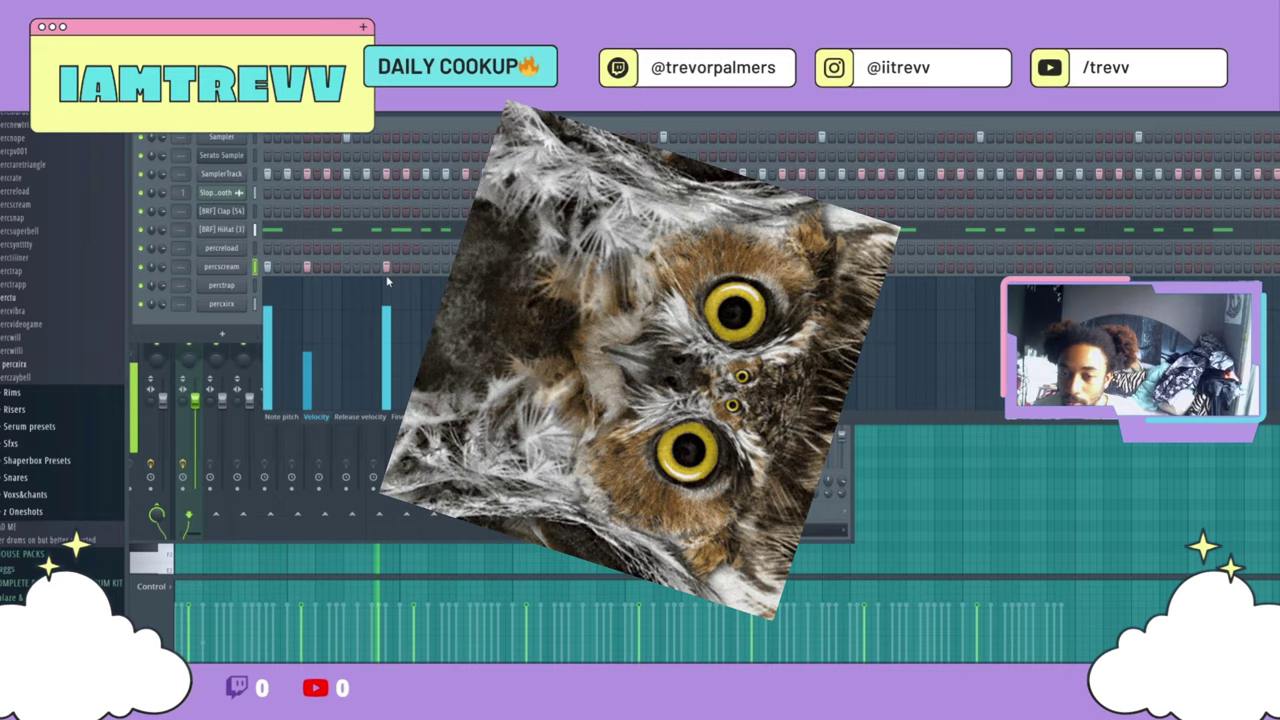
{"action": "left_click_drag", "start_coordinate": [388, 282], "coordinate": [380, 510]}
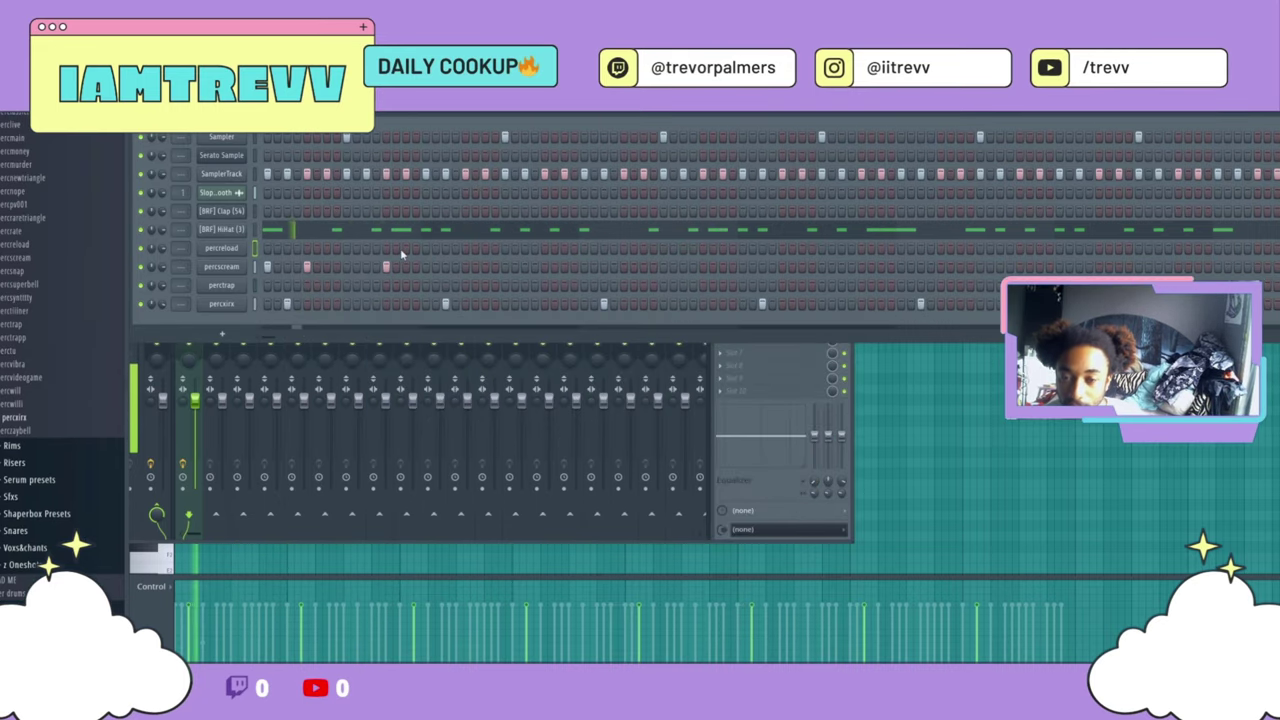
Add a percreload hit on step 15 and open that channel in the piano roll.
{"action": "left_click", "coordinate": [405, 248]}
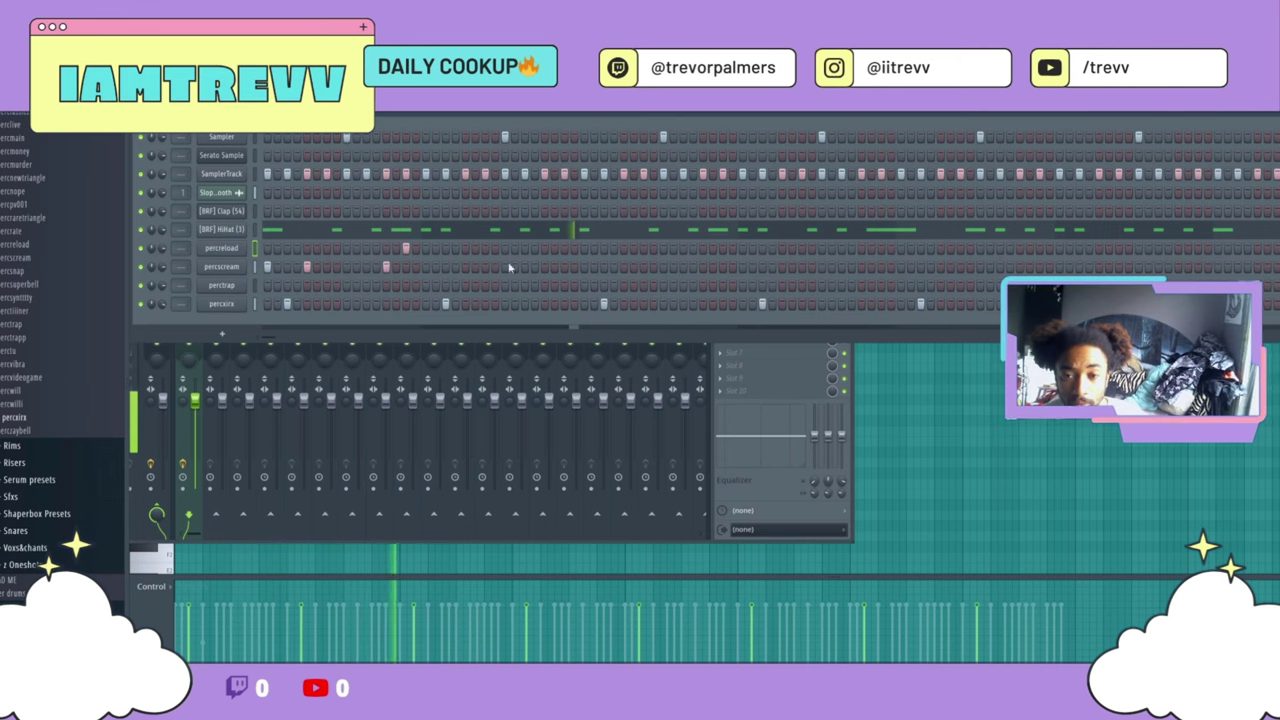
{"action": "right_click", "coordinate": [222, 252]}
{"action": "left_click", "coordinate": [297, 250]}
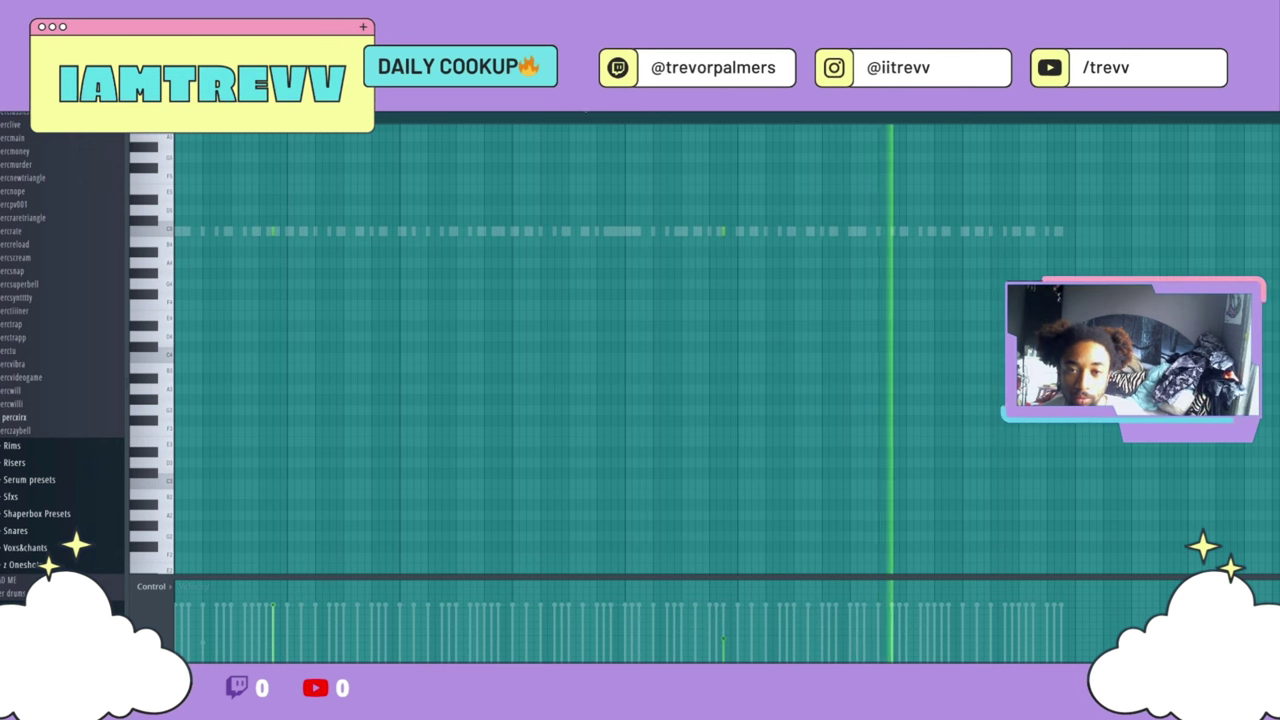
Return to the channel rack and look through the sample folders for more drum sounds.
{"action": "key", "text": "F6"}
{"action": "scroll", "coordinate": [8, 320], "scroll_direction": "up", "scroll_amount": 15}
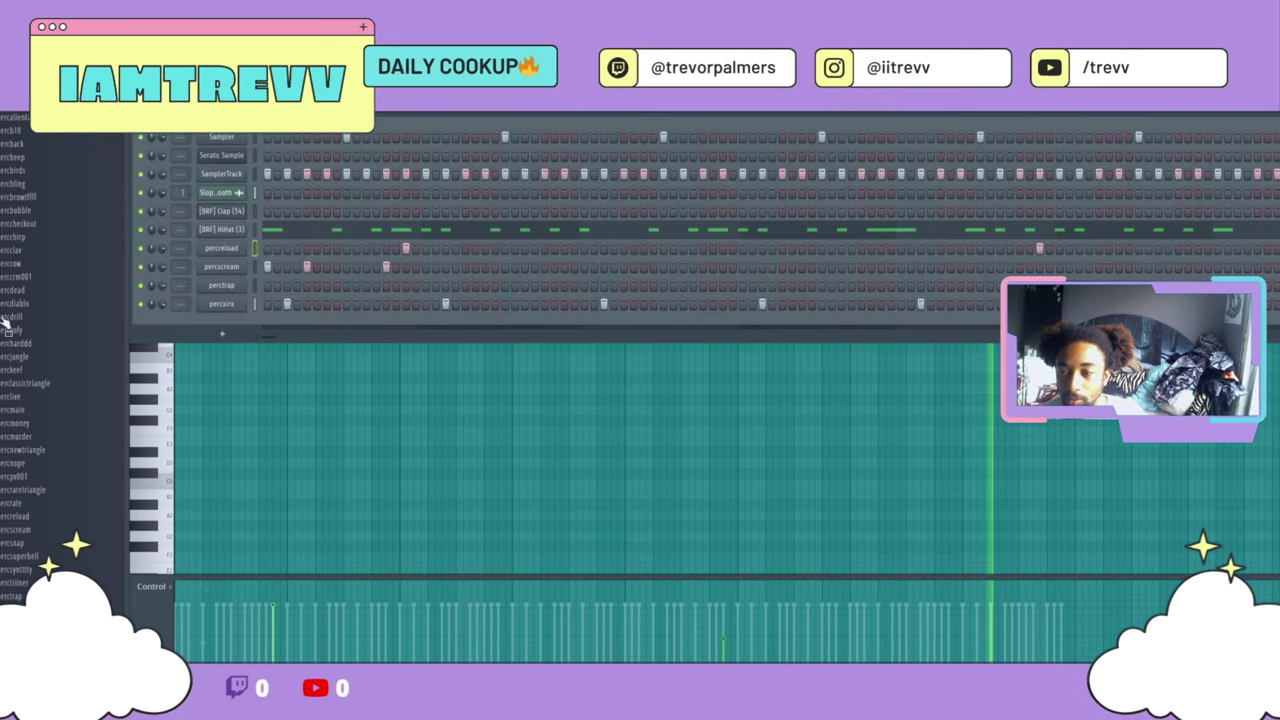
{"action": "scroll", "coordinate": [12, 290], "scroll_direction": "up", "scroll_amount": 5}
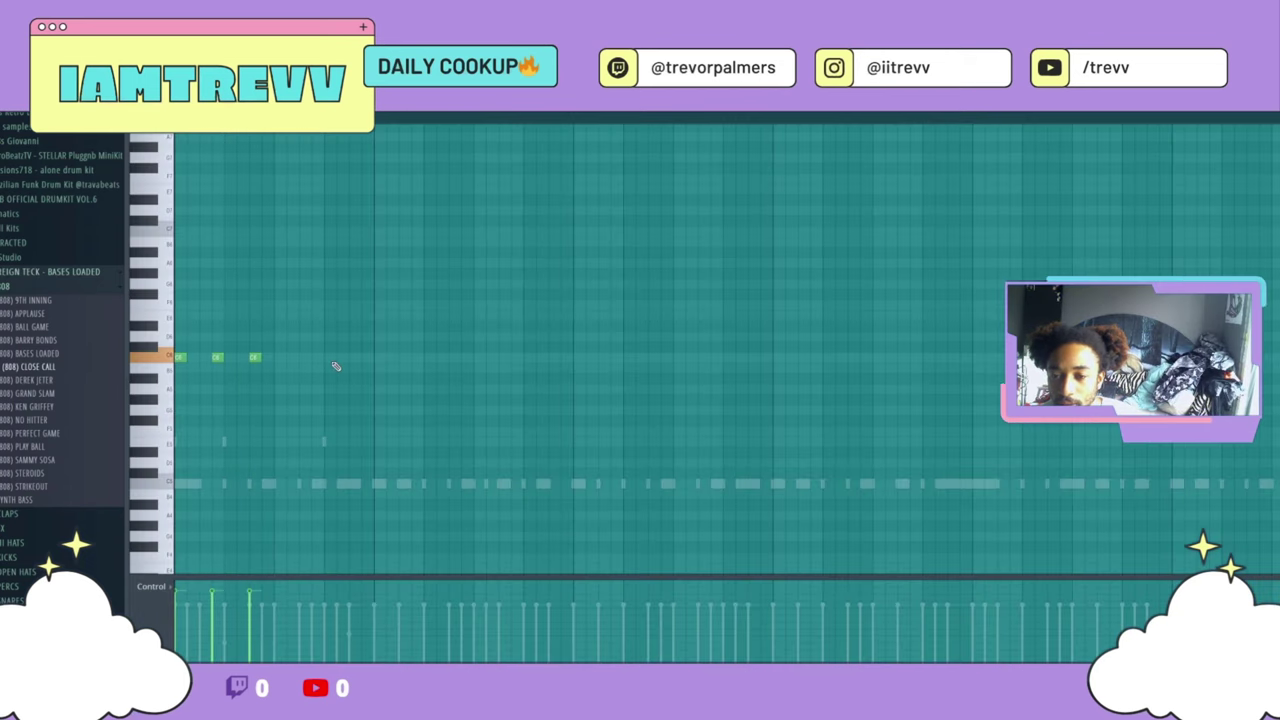
Extend the (808) Close Call pattern with a fourth note in bar 1 and the same four-note rhythm in bar 2.
{"action": "key", "text": "space"}
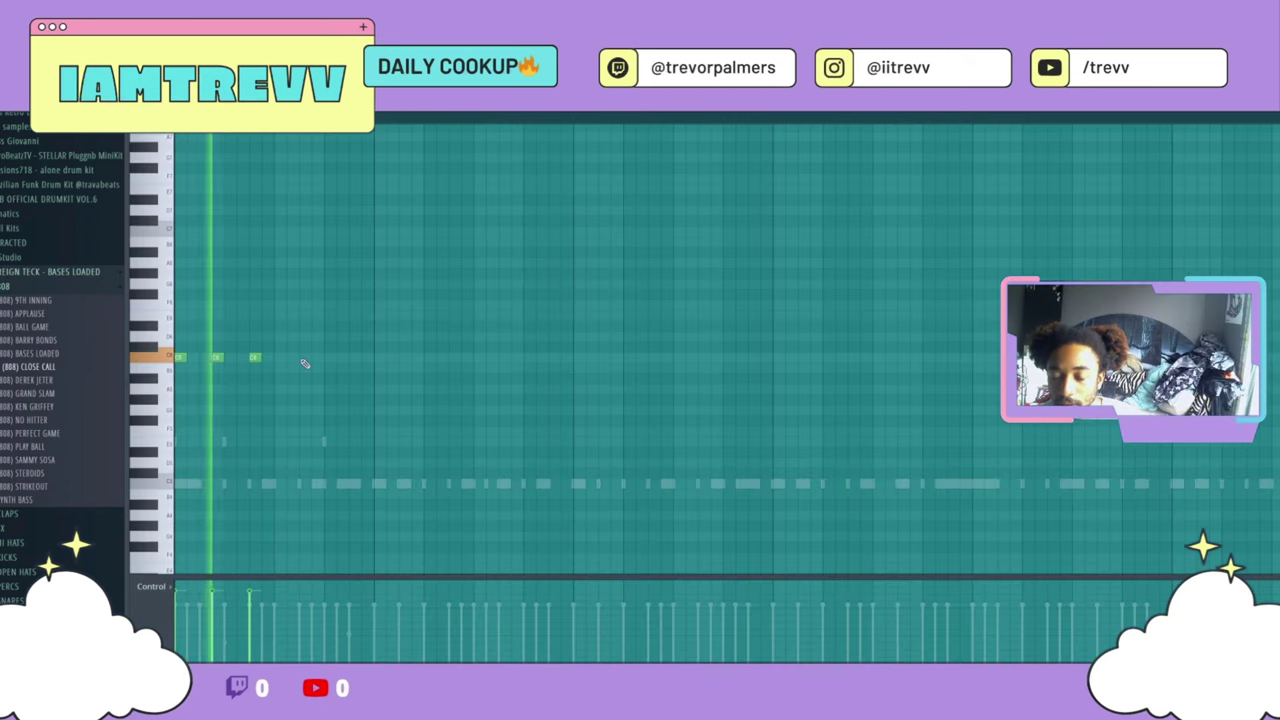
{"action": "left_click", "coordinate": [304, 357]}
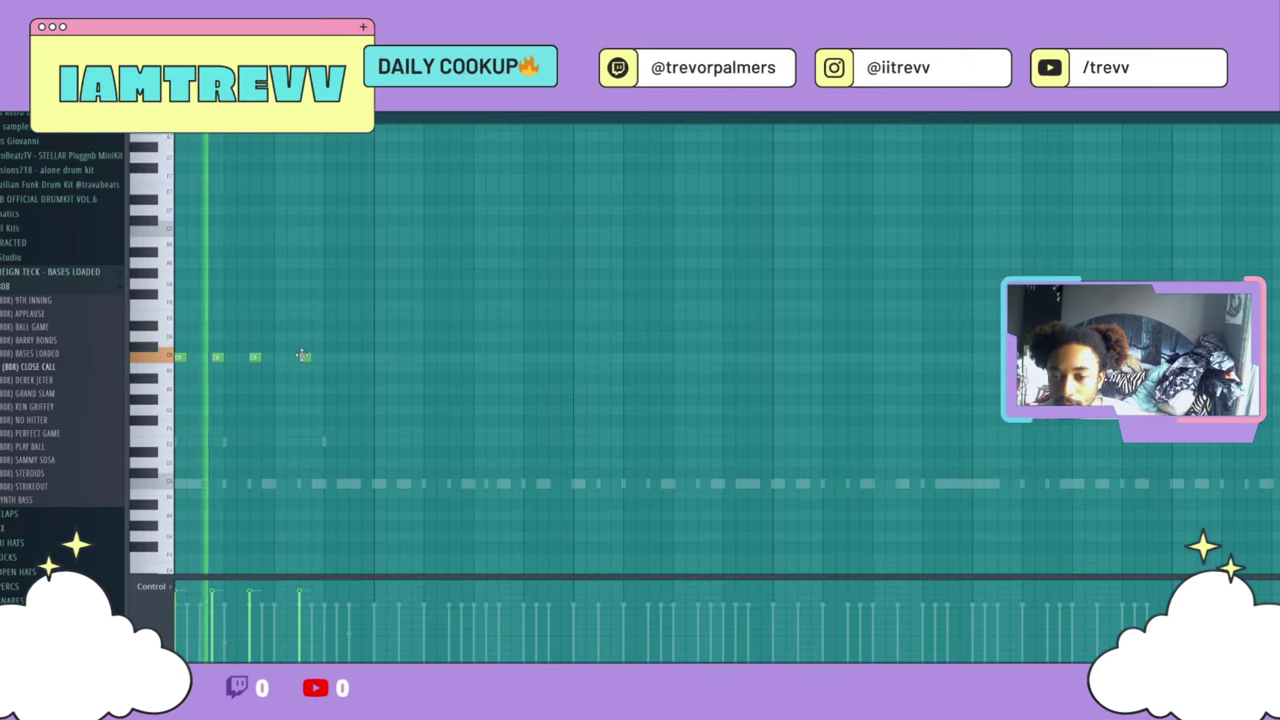
{"action": "key", "text": "space"}
{"action": "left_click", "coordinate": [379, 357]}
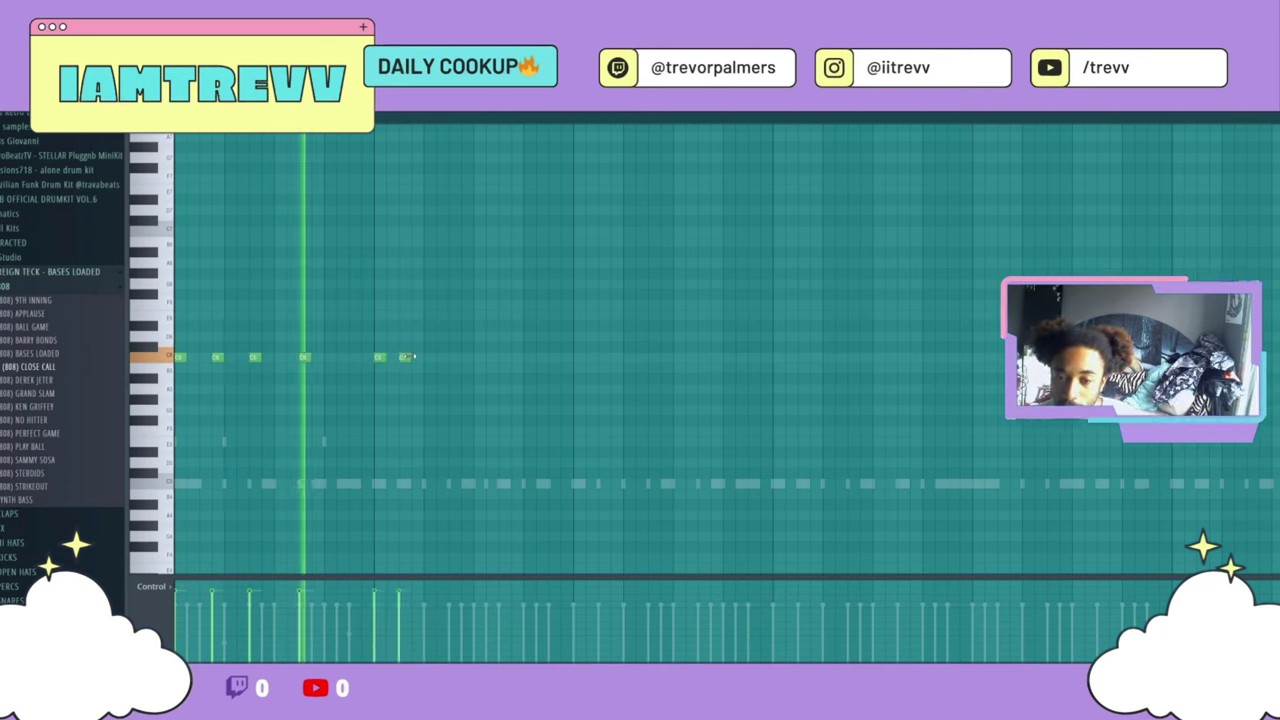
{"action": "left_click", "coordinate": [454, 357]}
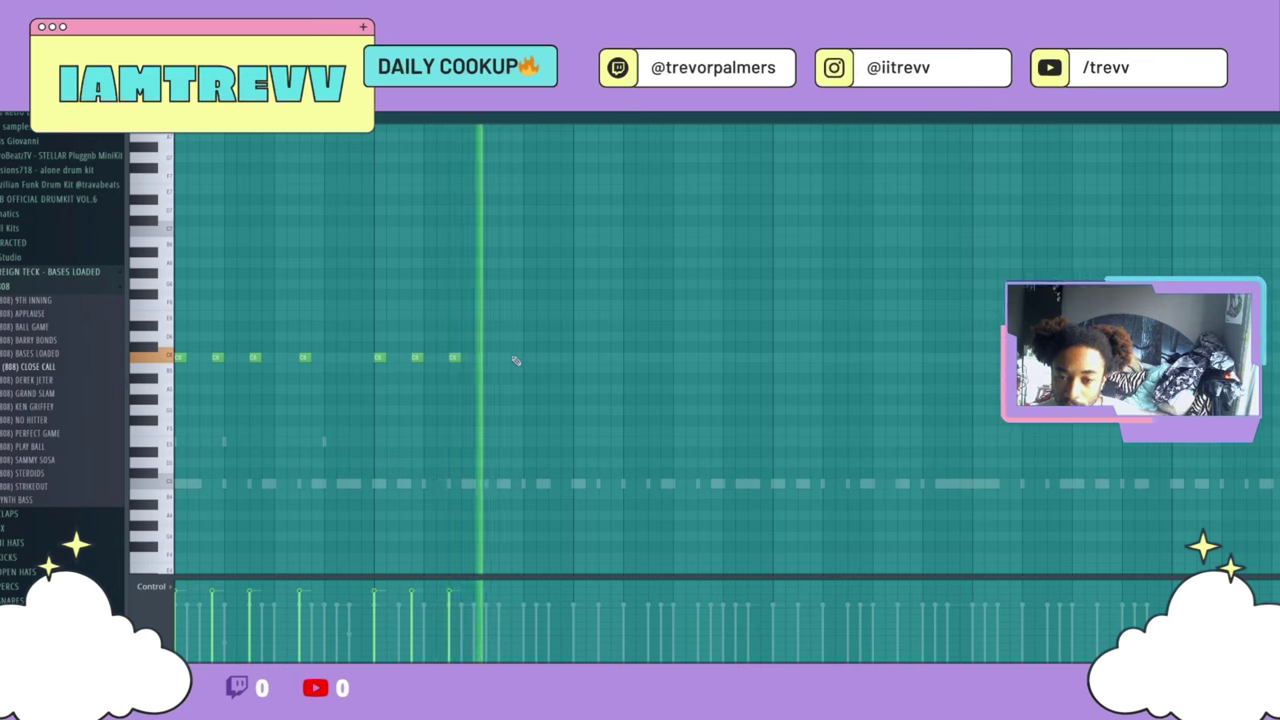
{"action": "left_click", "coordinate": [516, 357]}
{"action": "left_click", "coordinate": [502, 357]}
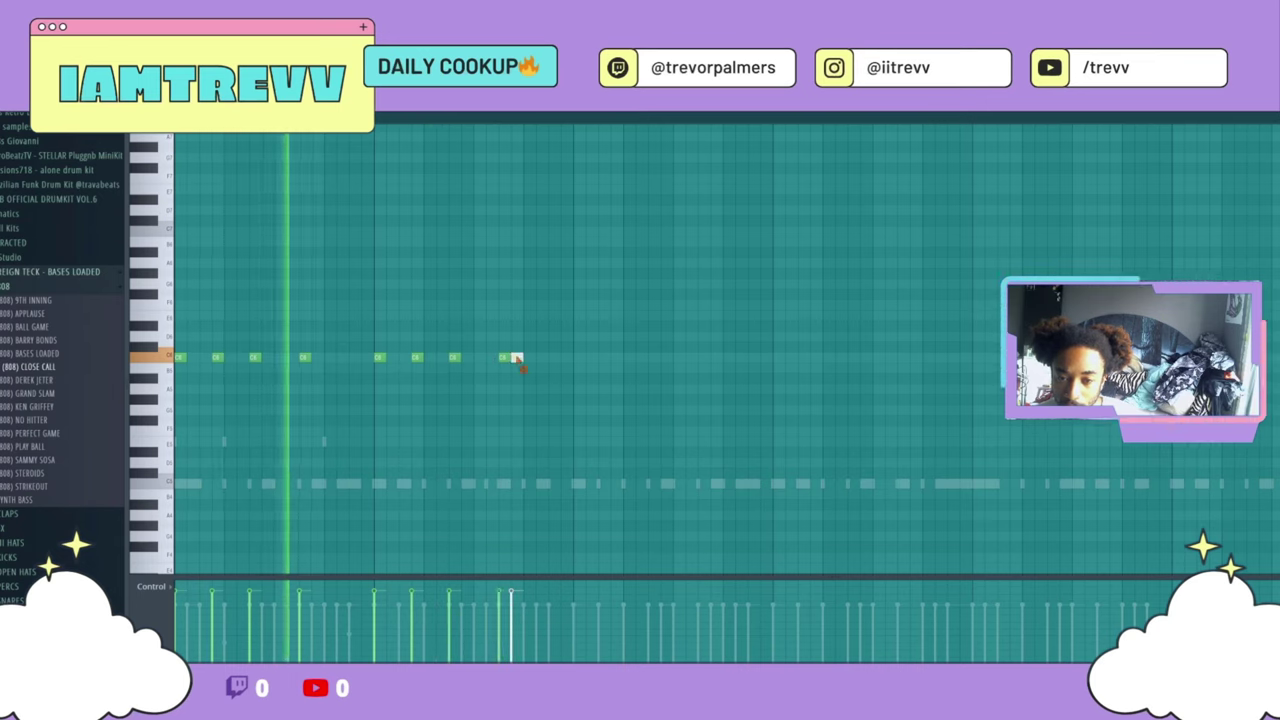
{"action": "right_click", "coordinate": [517, 358]}
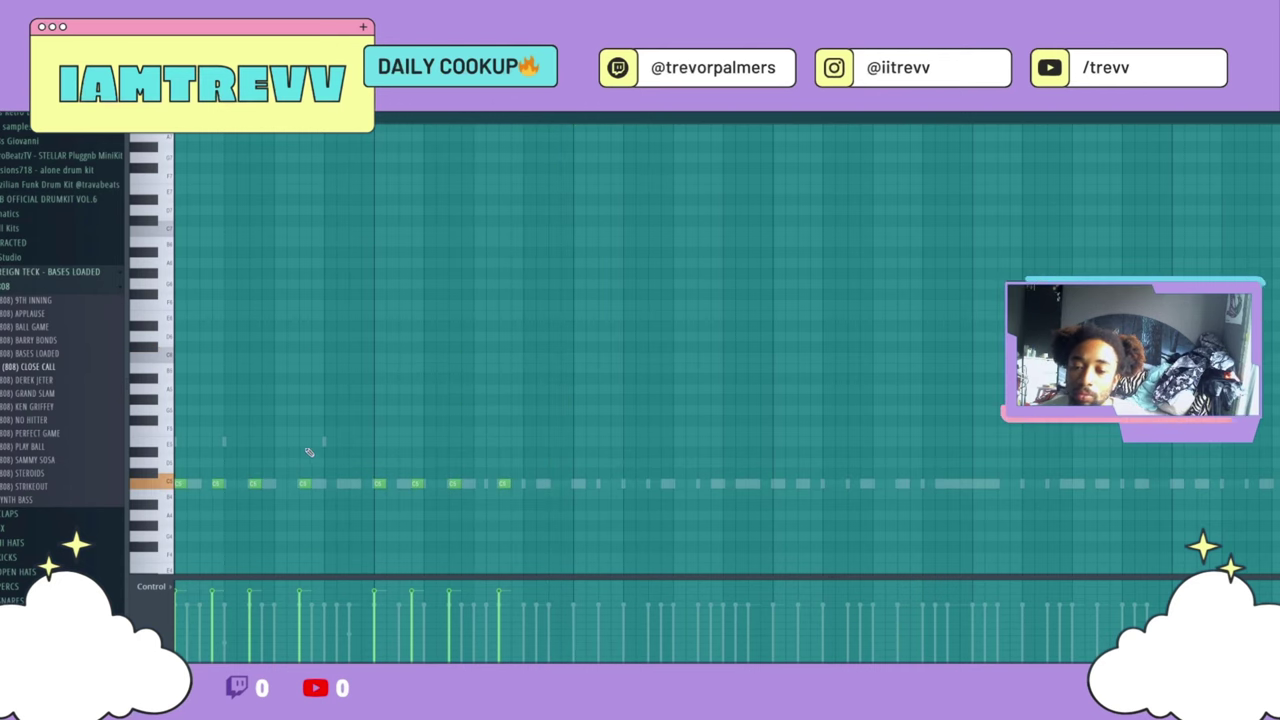
Audition the 808 pattern, lowering the velocity of its third note and deleting the third note of bar 2.
{"action": "key", "text": "space"}
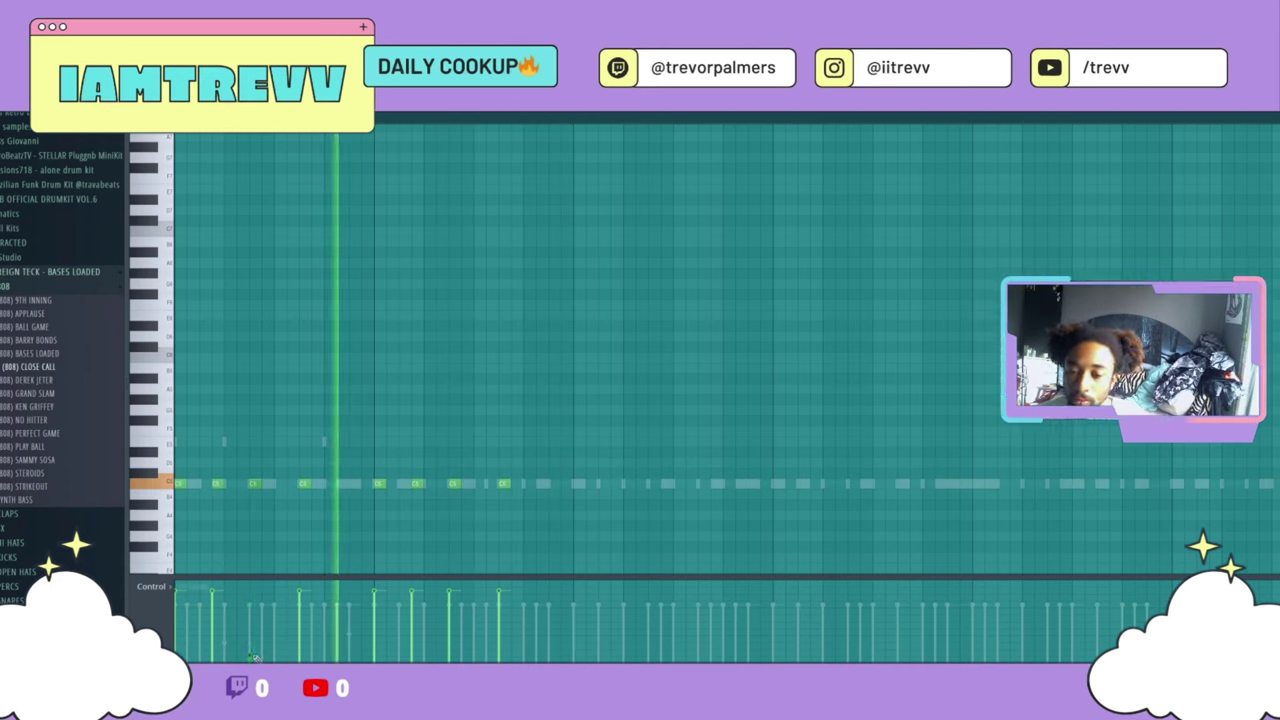
{"action": "key", "text": "space"}
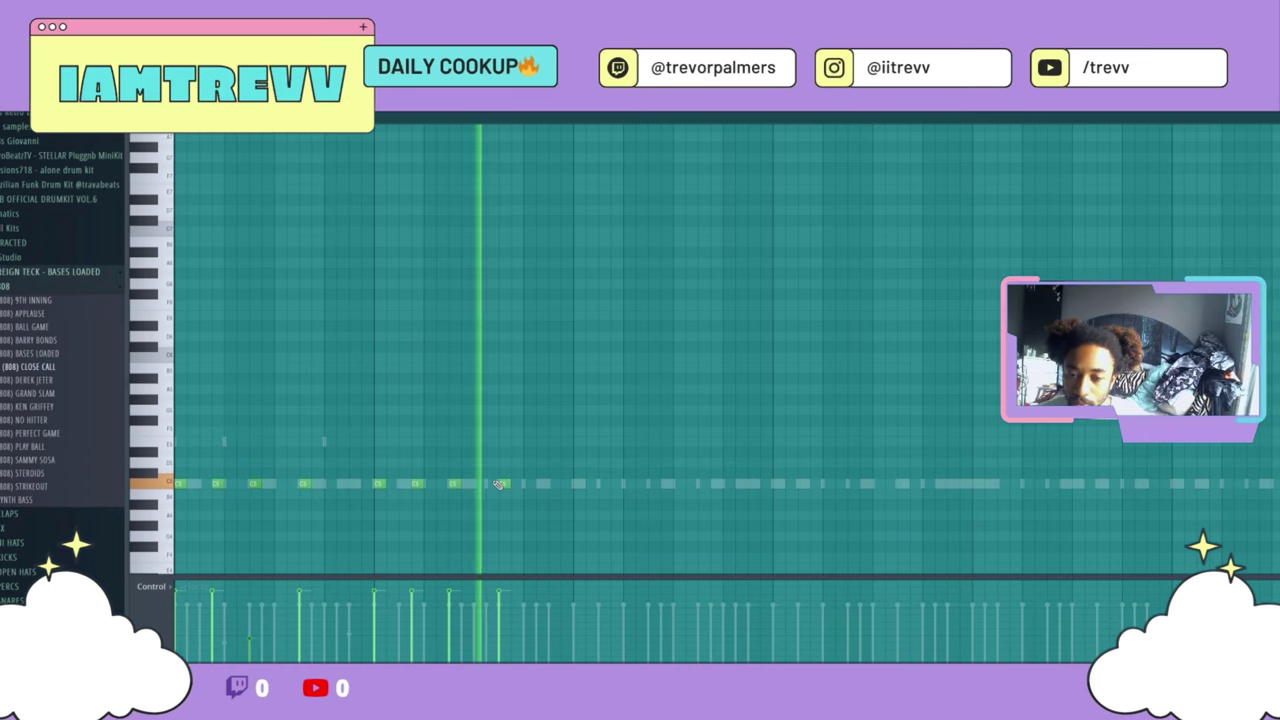
{"action": "right_click", "coordinate": [457, 484]}
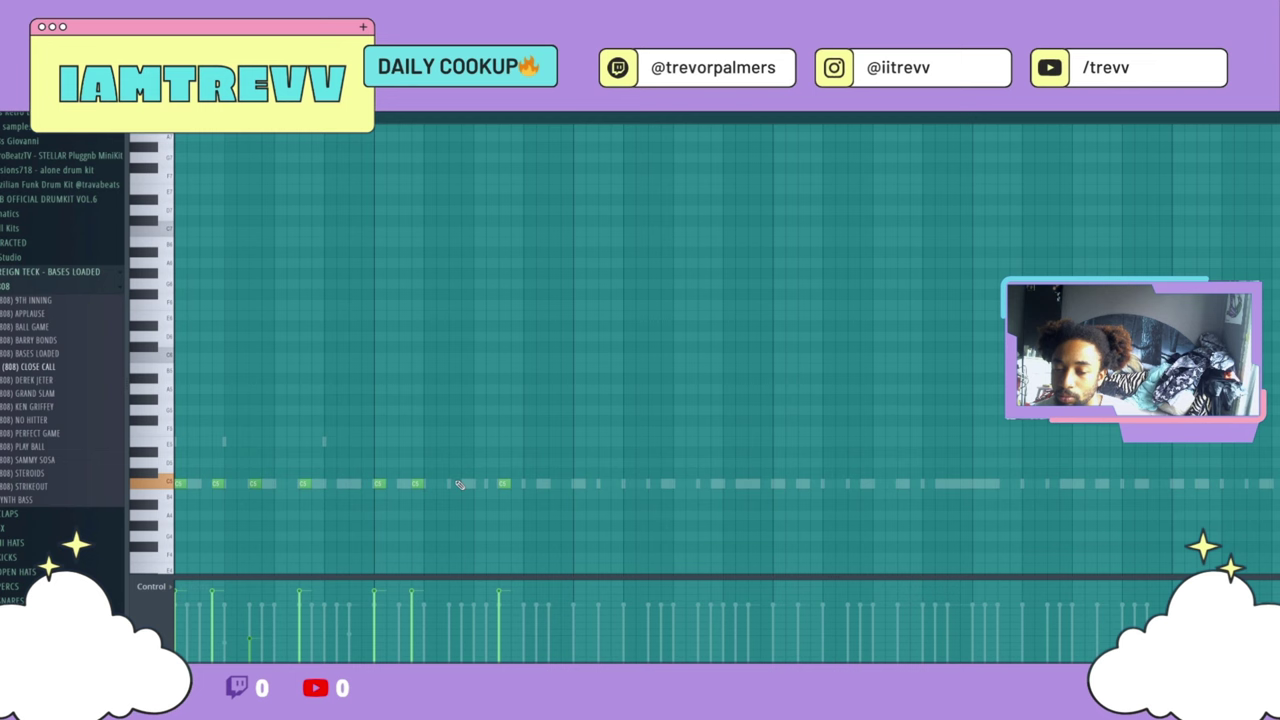
Close the Slope - Smooth settings window and return to the piano roll.
{"action": "key", "text": "F7"}
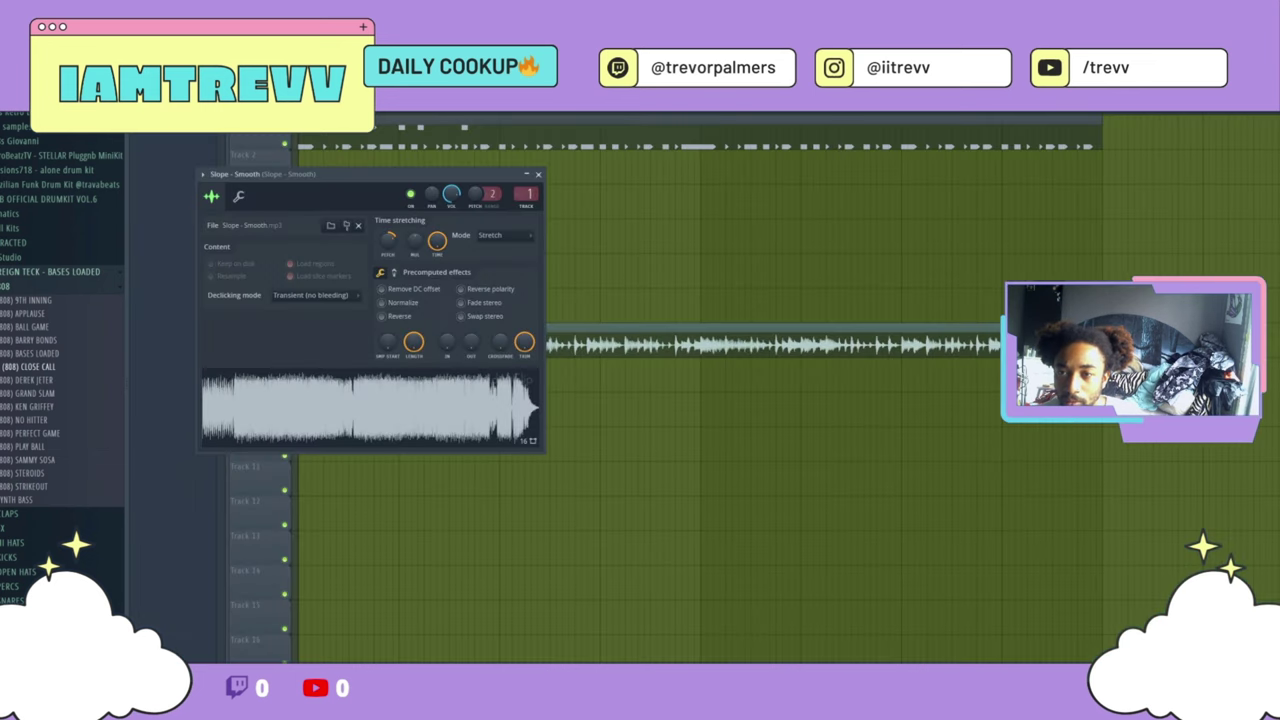
{"action": "key", "text": "Escape"}
{"action": "key", "text": "F7"}
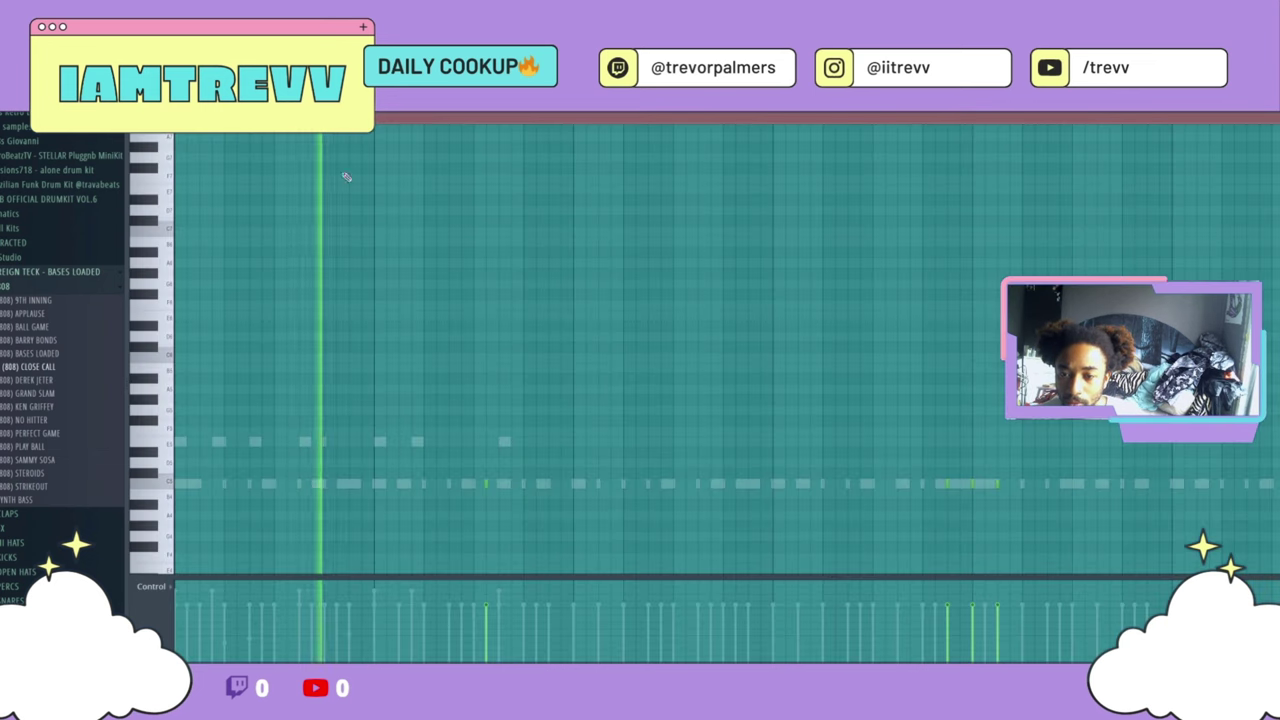
Try replacing the first two 808 notes of bar 2 with a higher note at the start of the bar.
{"action": "key", "text": "ctrl+v"}
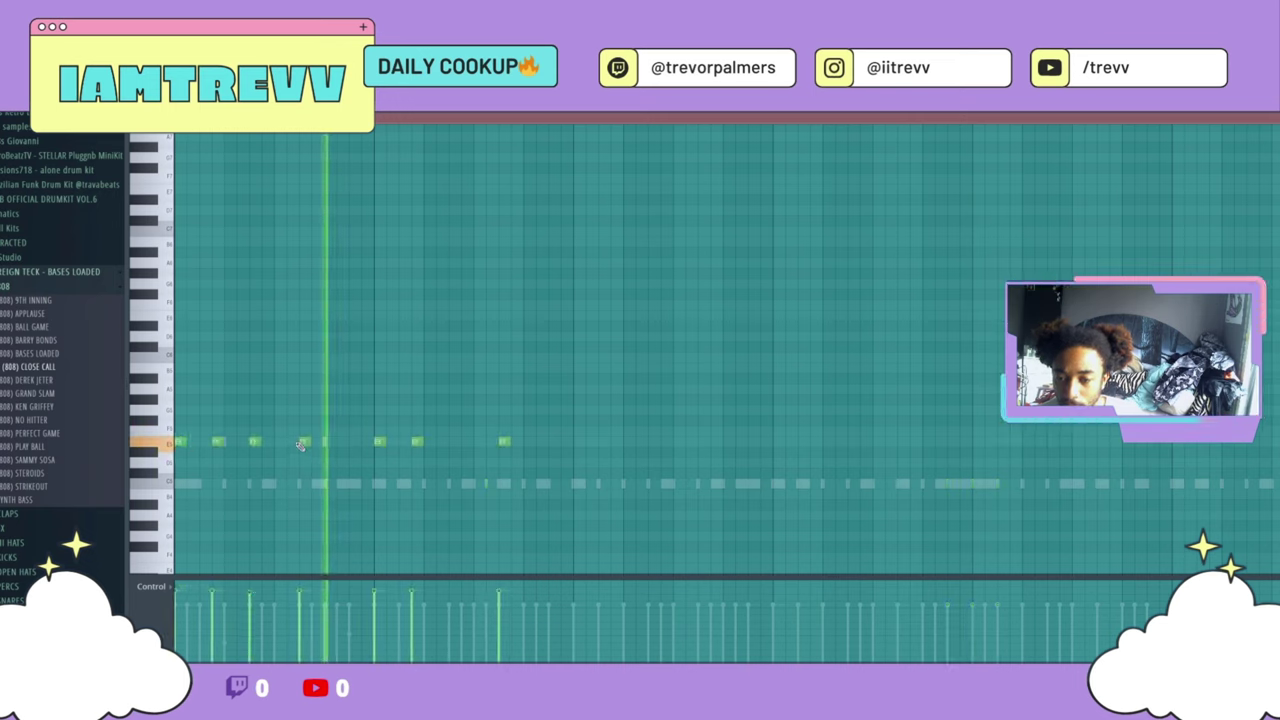
{"action": "right_click", "coordinate": [380, 442]}
{"action": "right_click", "coordinate": [417, 442]}
{"action": "key", "text": "space"}
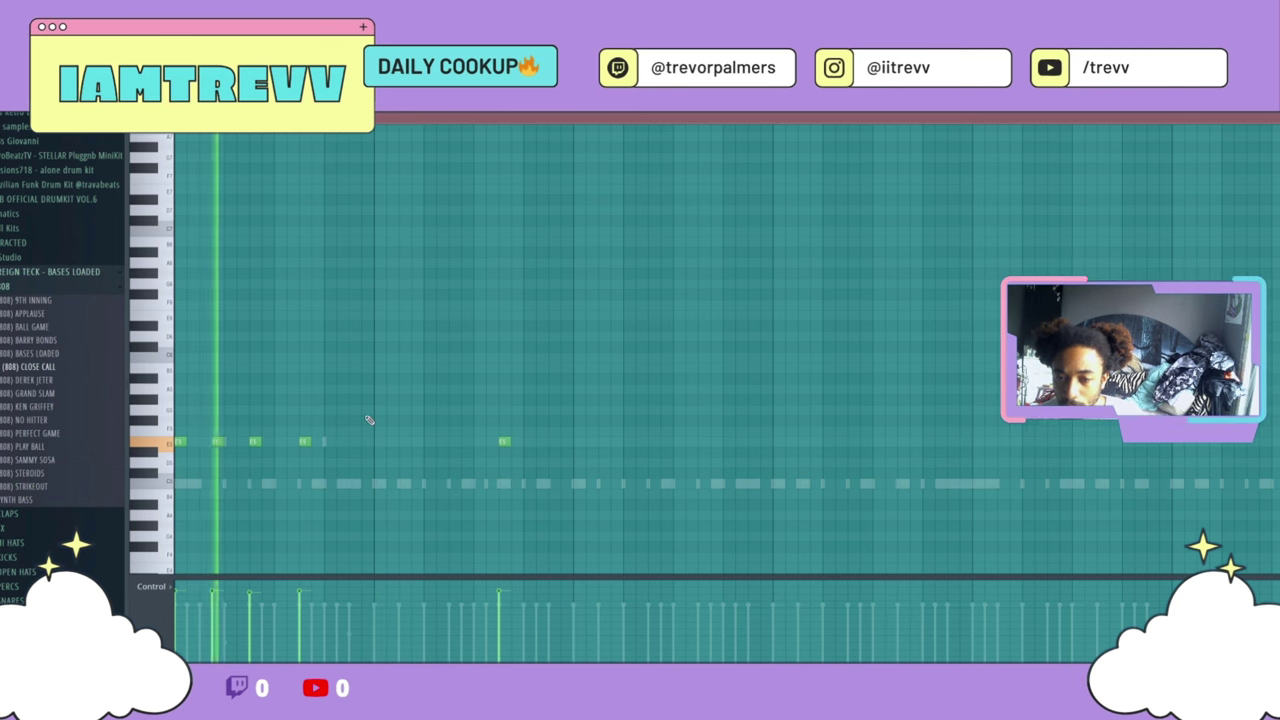
{"action": "left_click", "coordinate": [376, 420]}
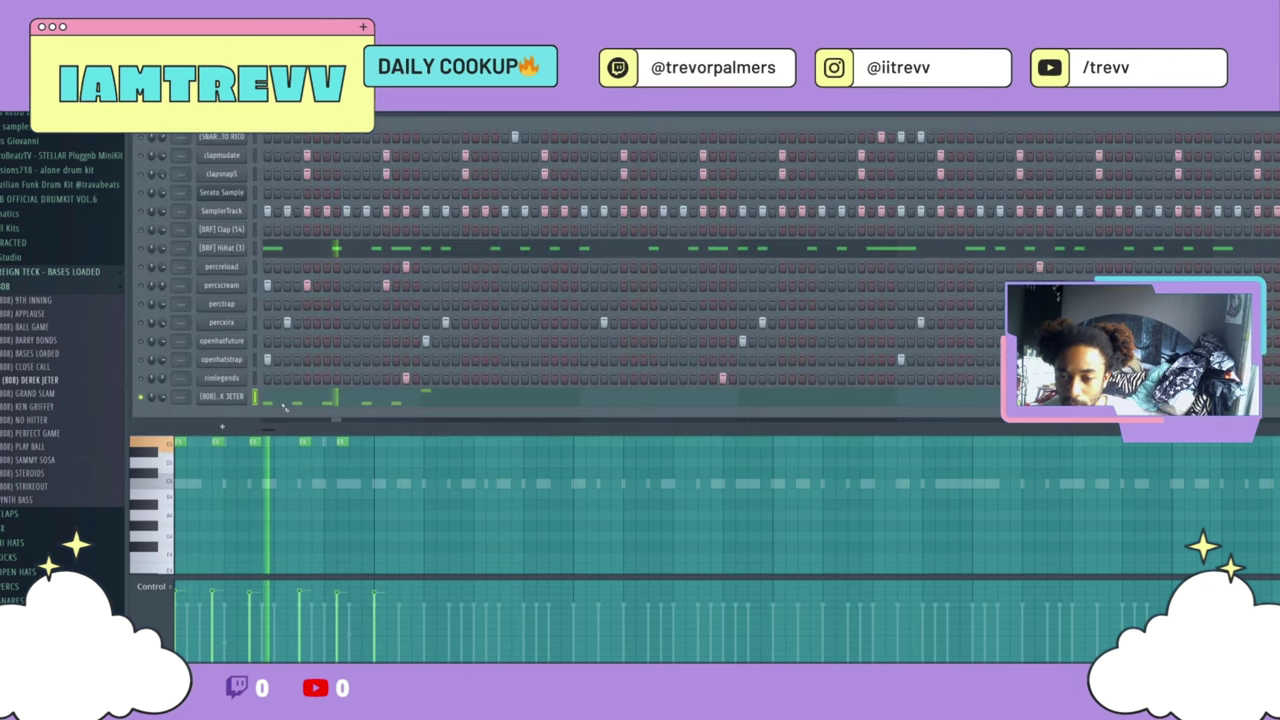
Open the (808) Derek Jeter channel's notes in the piano roll and delete the last two.
{"action": "left_click", "coordinate": [284, 405]}
{"action": "left_click", "coordinate": [284, 404]}
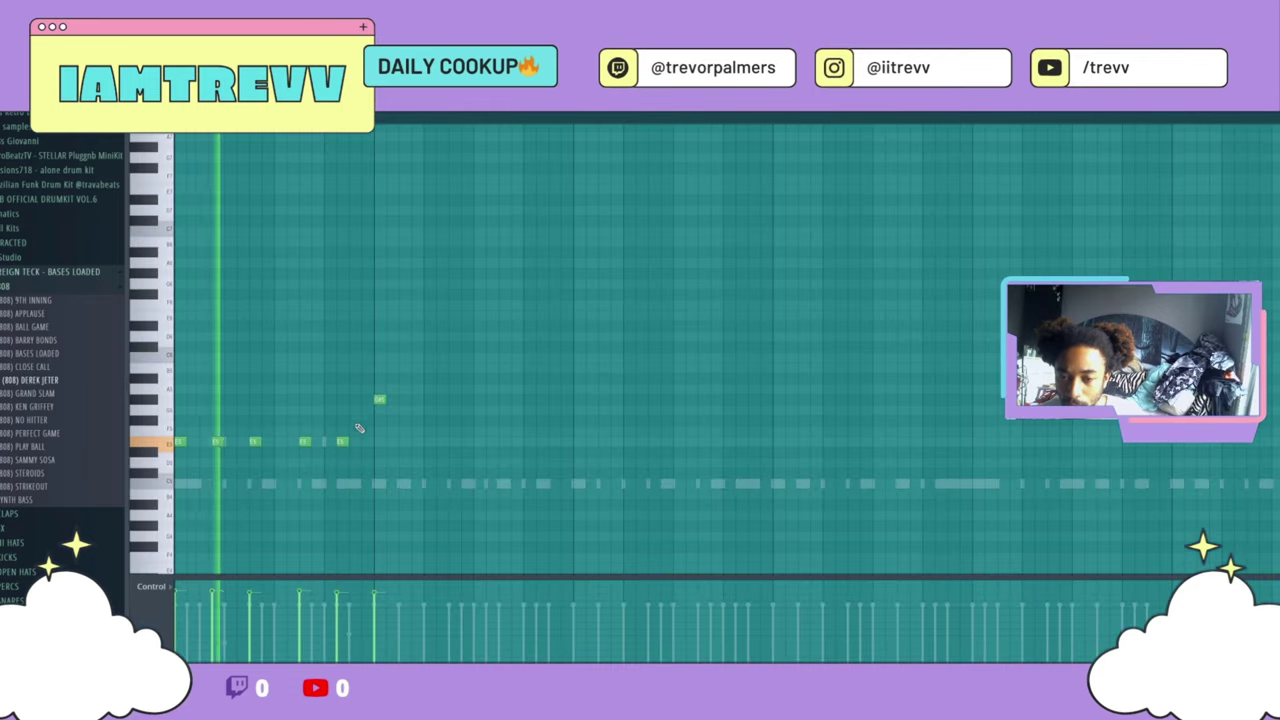
{"action": "right_click", "coordinate": [343, 441]}
{"action": "right_click", "coordinate": [381, 400]}
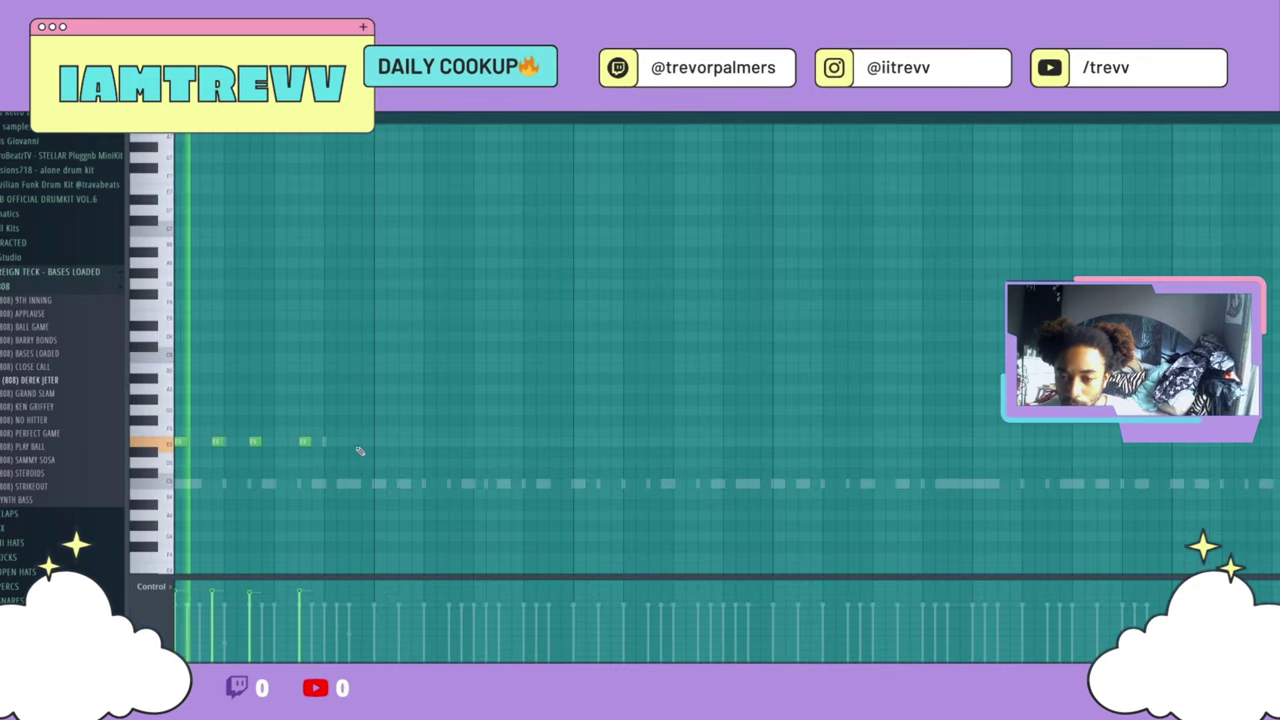
Add a fifth 808 note near the end of bar 1 and copy the rhythm into bar 2 without its final note.
{"action": "left_click", "coordinate": [354, 442]}
{"action": "left_click_drag", "start_coordinate": [384, 433], "coordinate": [112, 465]}
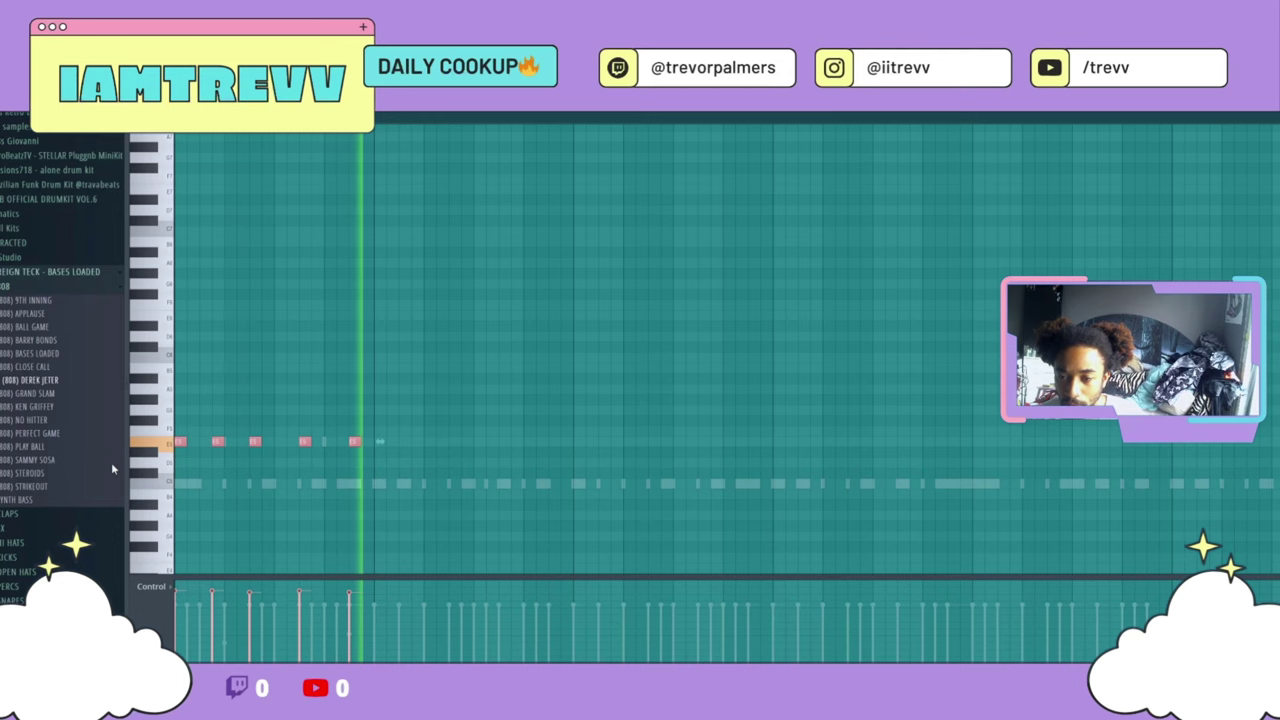
{"action": "left_click_drag", "start_coordinate": [179, 442], "coordinate": [338, 446]}
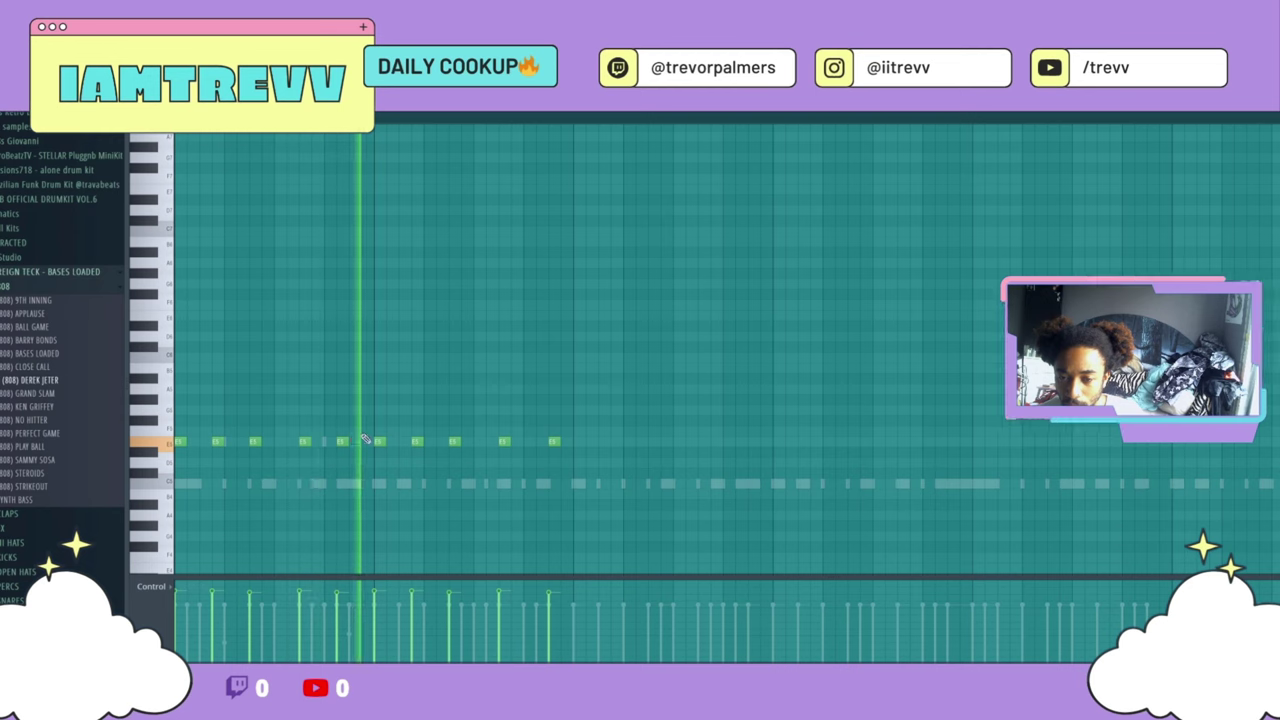
{"action": "right_click", "coordinate": [555, 443]}
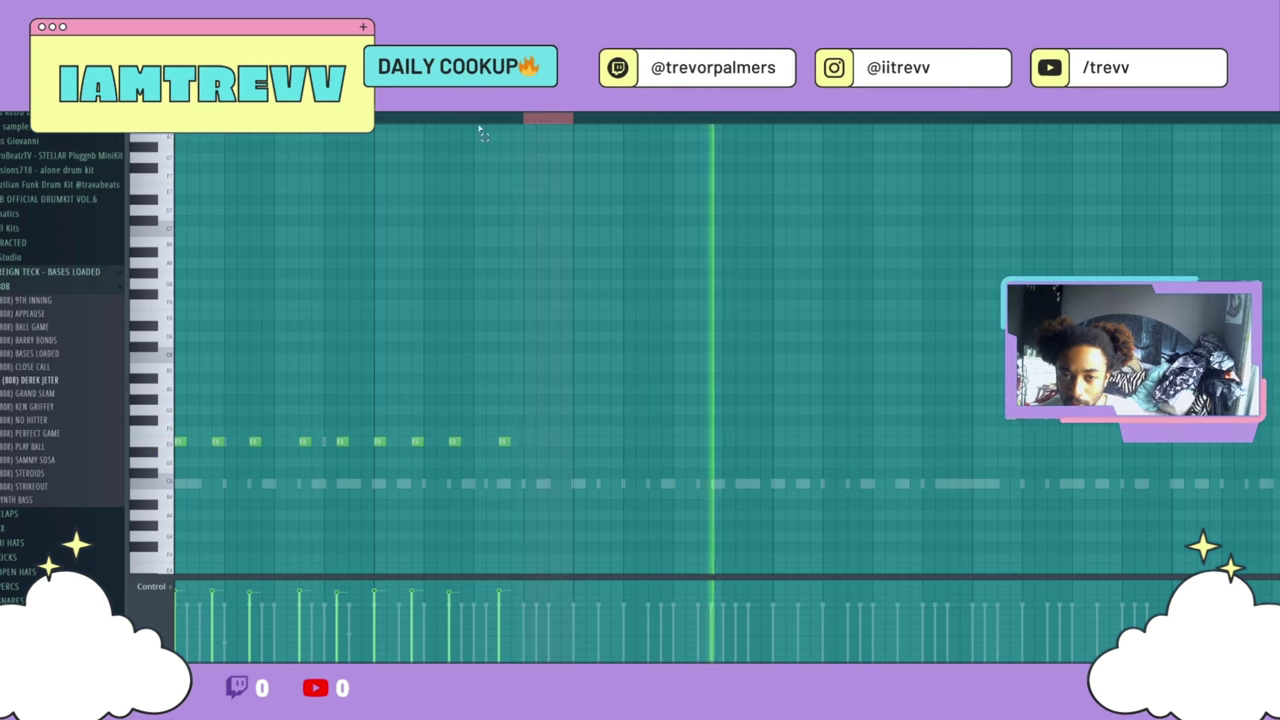
Duplicate the two-bar 808 pattern into the following two bars and transpose all its notes up one octave.
{"action": "key", "text": "ctrl+b"}
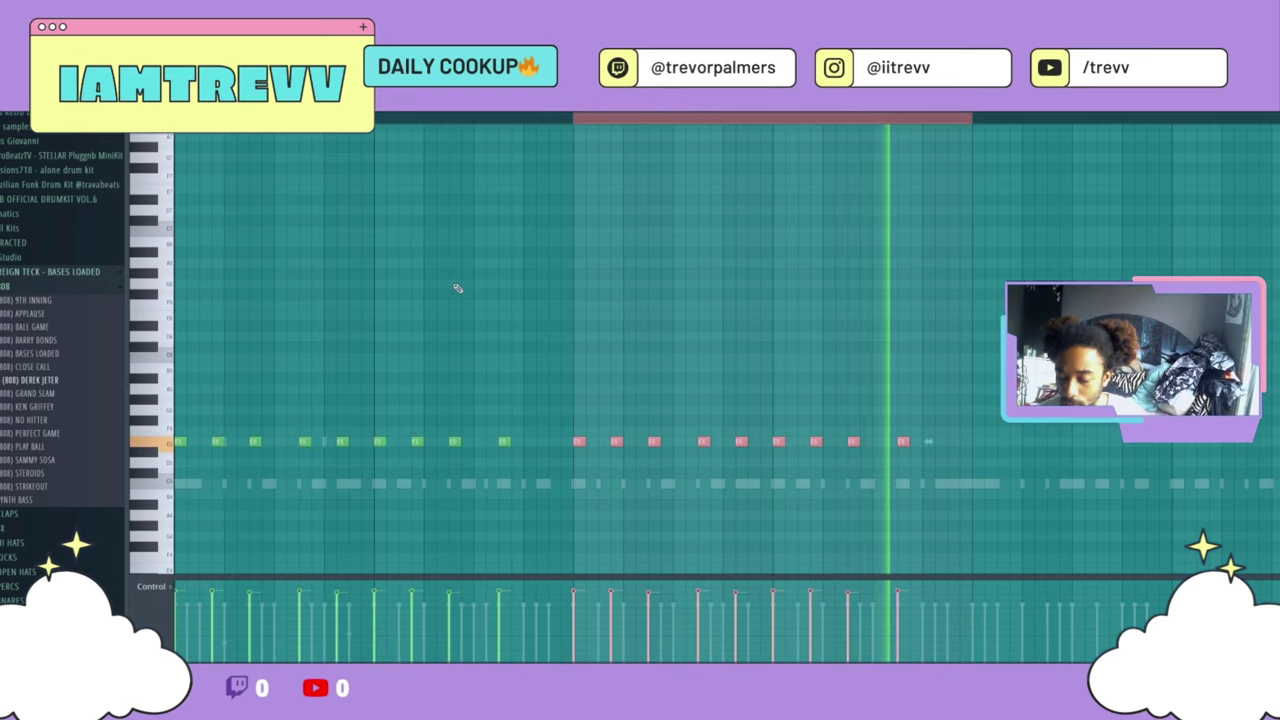
{"action": "key", "text": "ctrl+d"}
{"action": "key", "text": "ctrl+Up"}
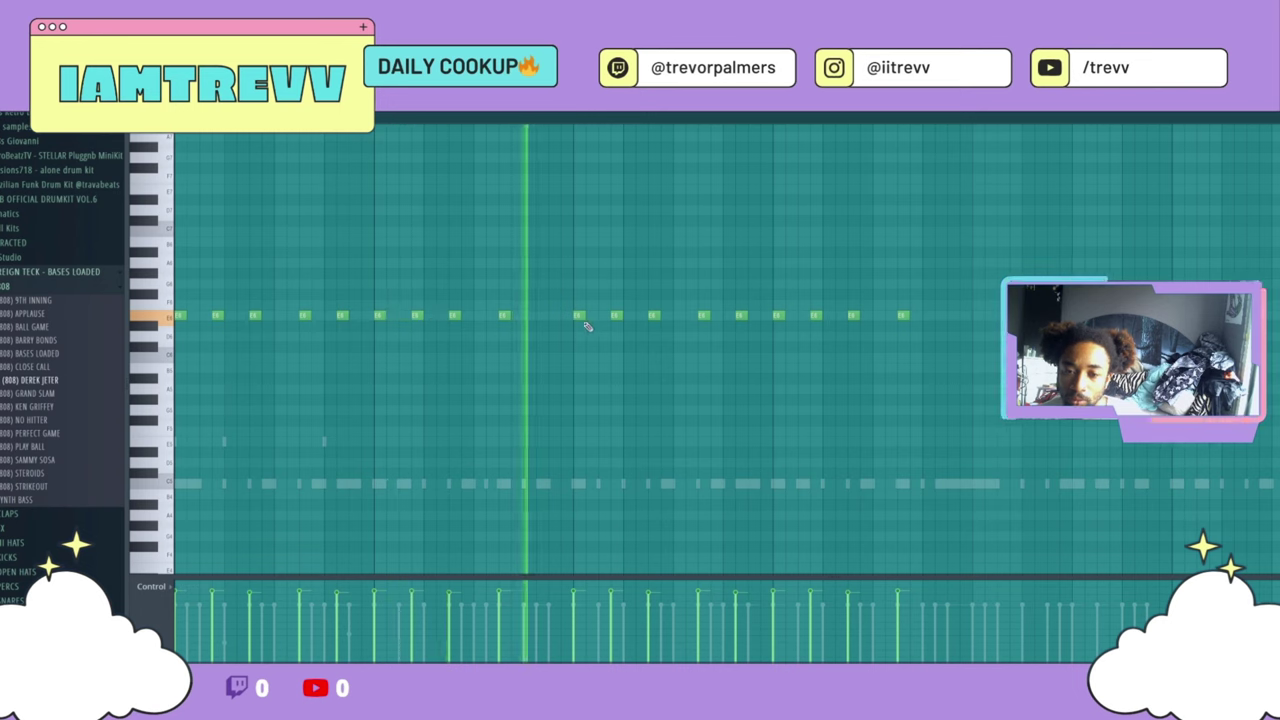
Lower the fifth 808 note of bars 1 and 3 by five semitones to B.
{"action": "left_click_drag", "start_coordinate": [578, 309], "coordinate": [758, 351]}
{"action": "right_click", "coordinate": [788, 345]}
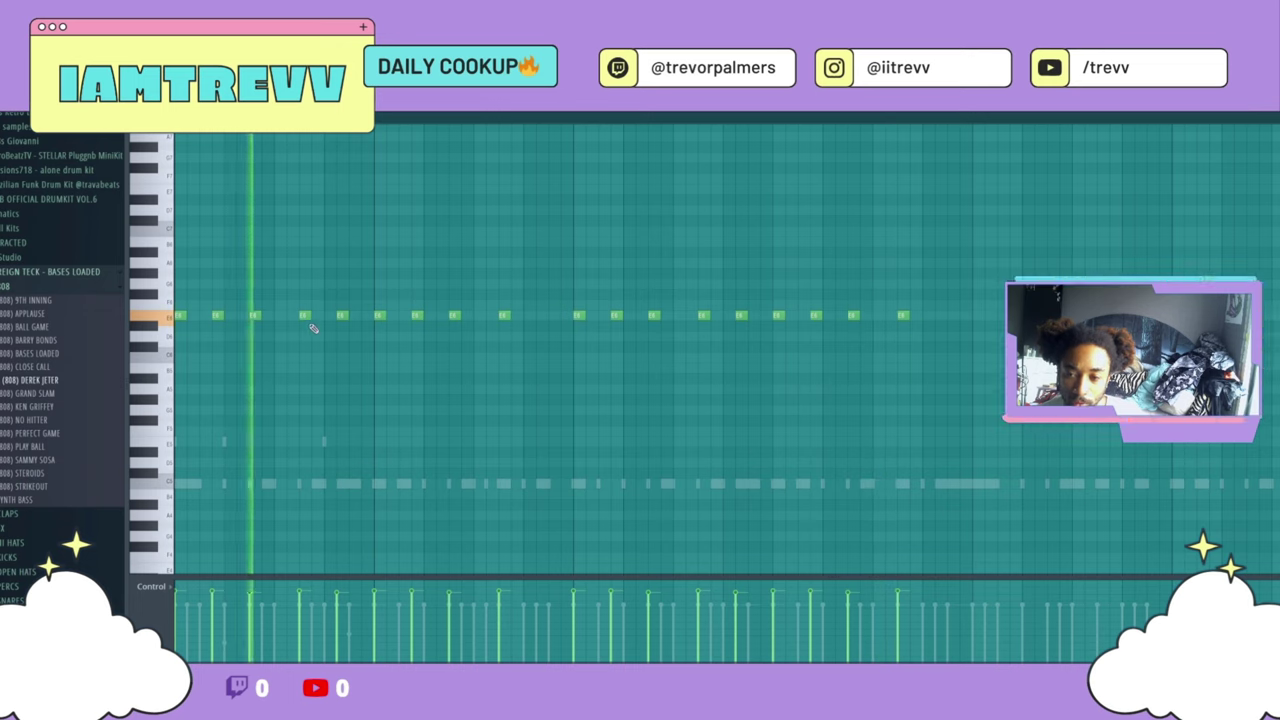
{"action": "key", "text": "space"}
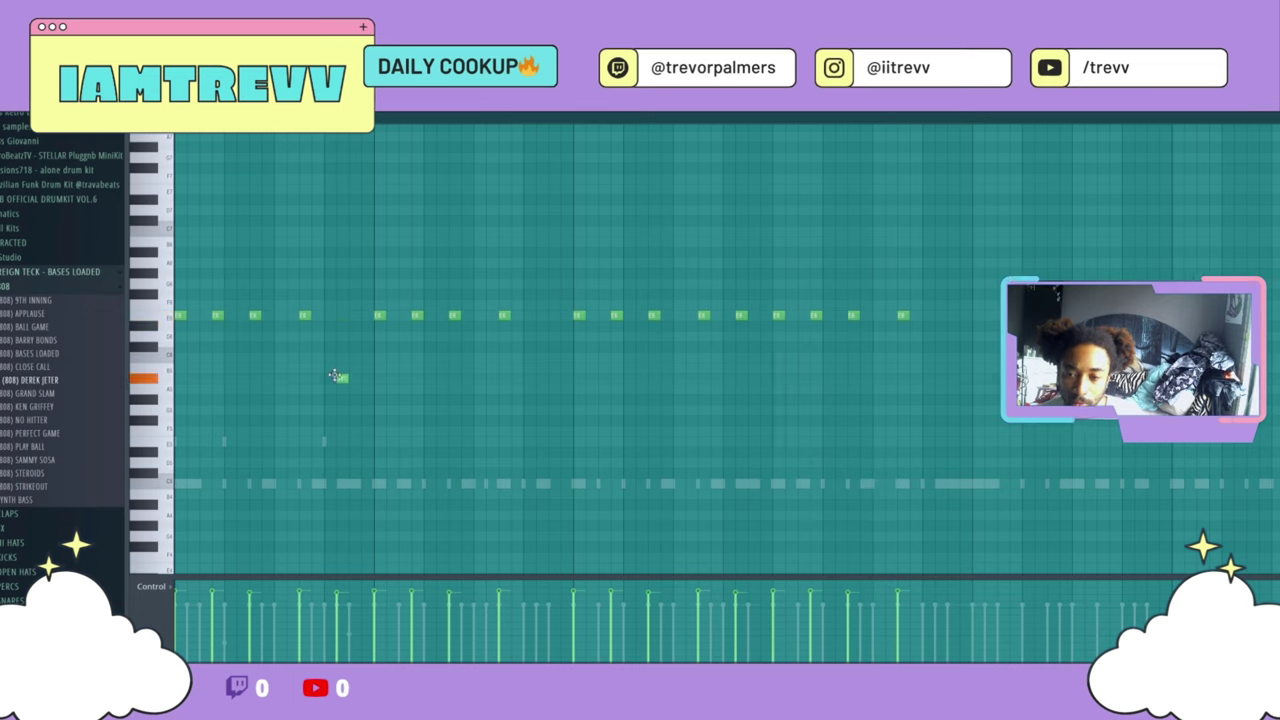
{"action": "key", "text": "space"}
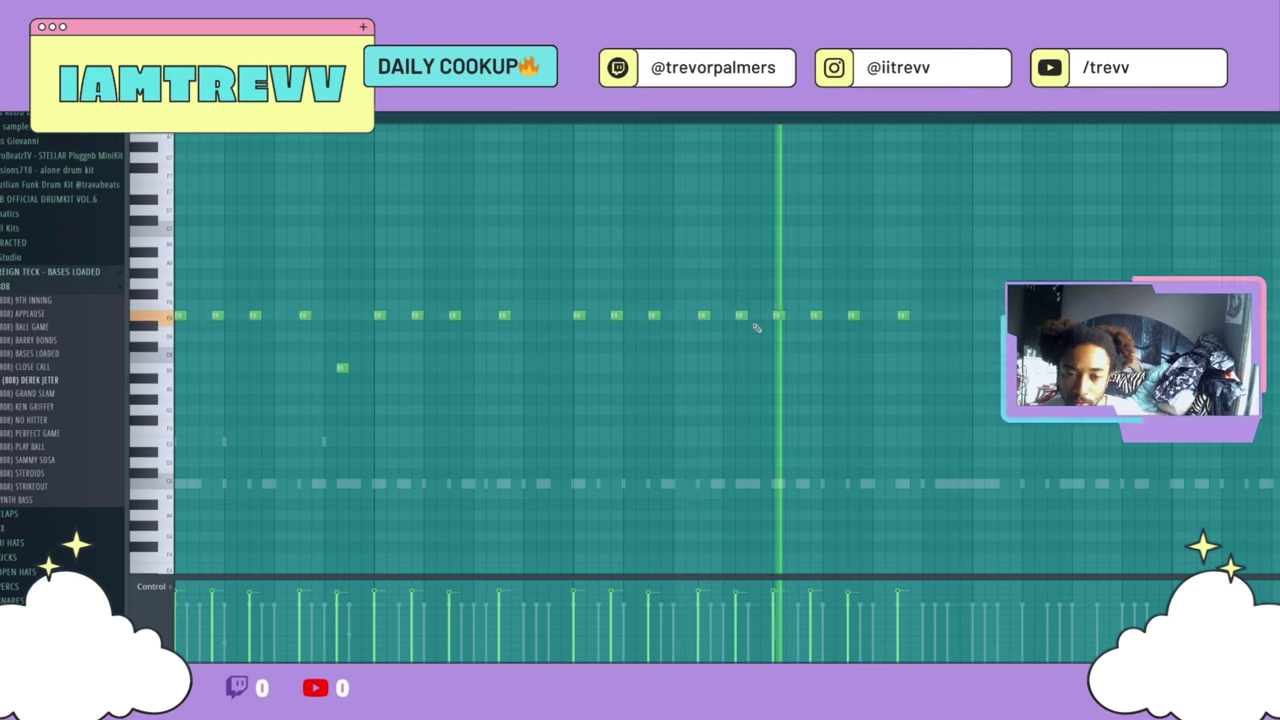
{"action": "left_click_drag", "start_coordinate": [741, 315], "coordinate": [739, 373]}
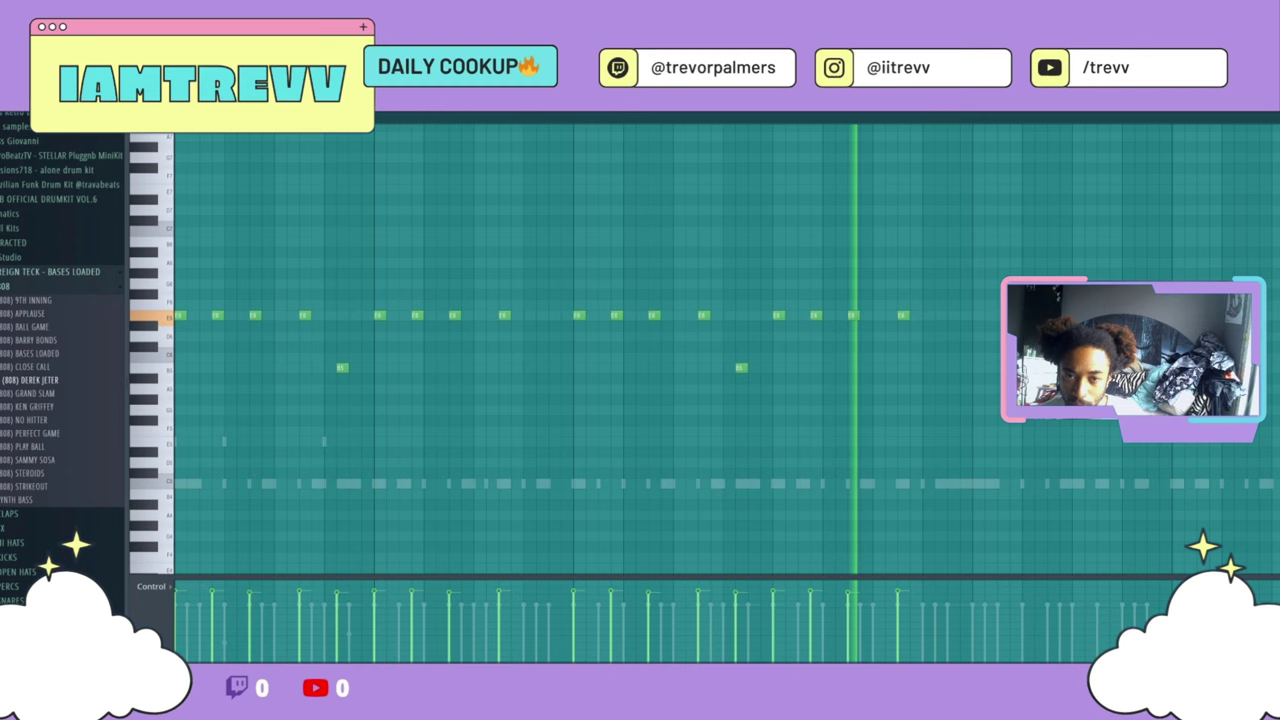
Transpose all 808 notes down one octave, and add a B4 note at the end of bar 1 and a C5 near the end of bar 2.
{"action": "key", "text": "F6"}
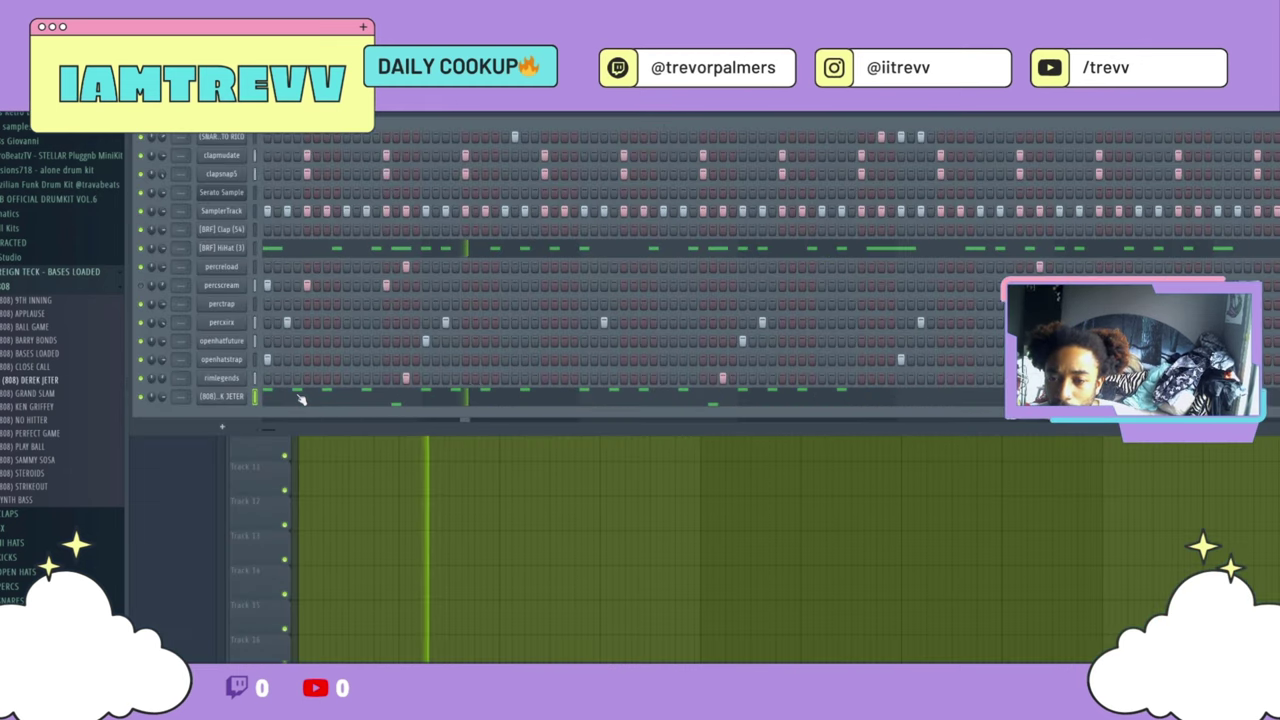
{"action": "key", "text": "F6"}
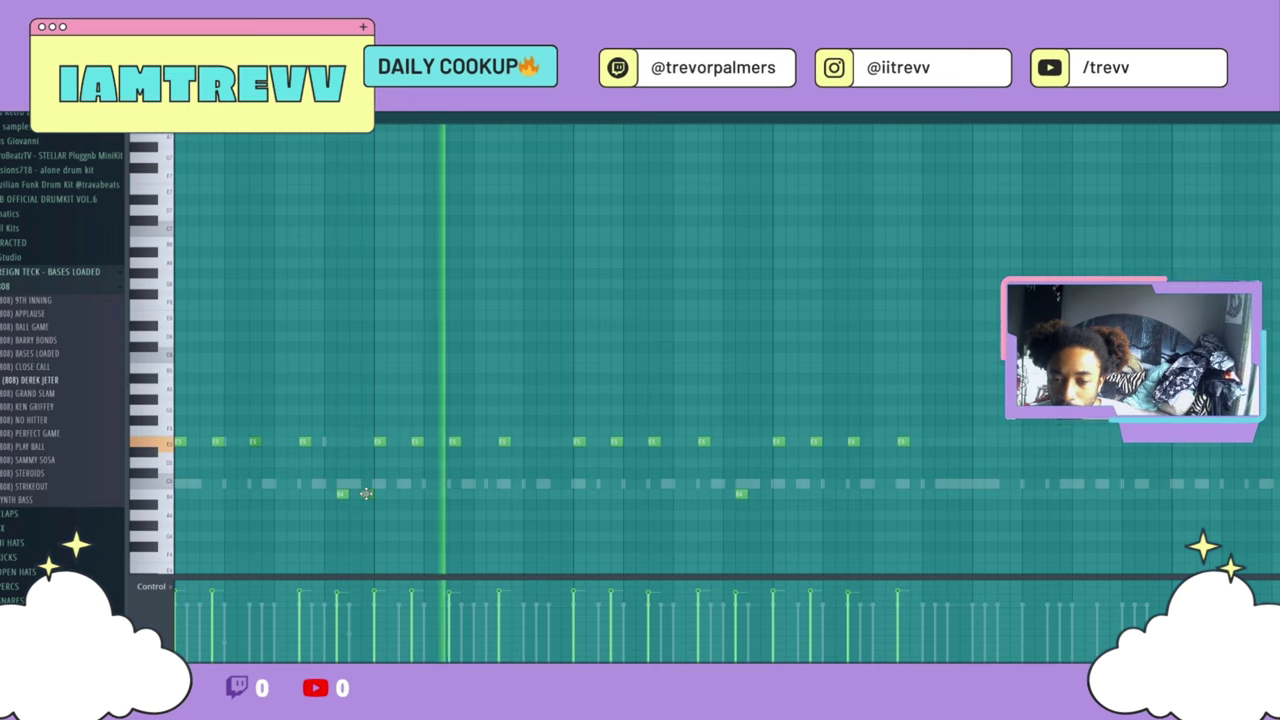
{"action": "key", "text": "space"}
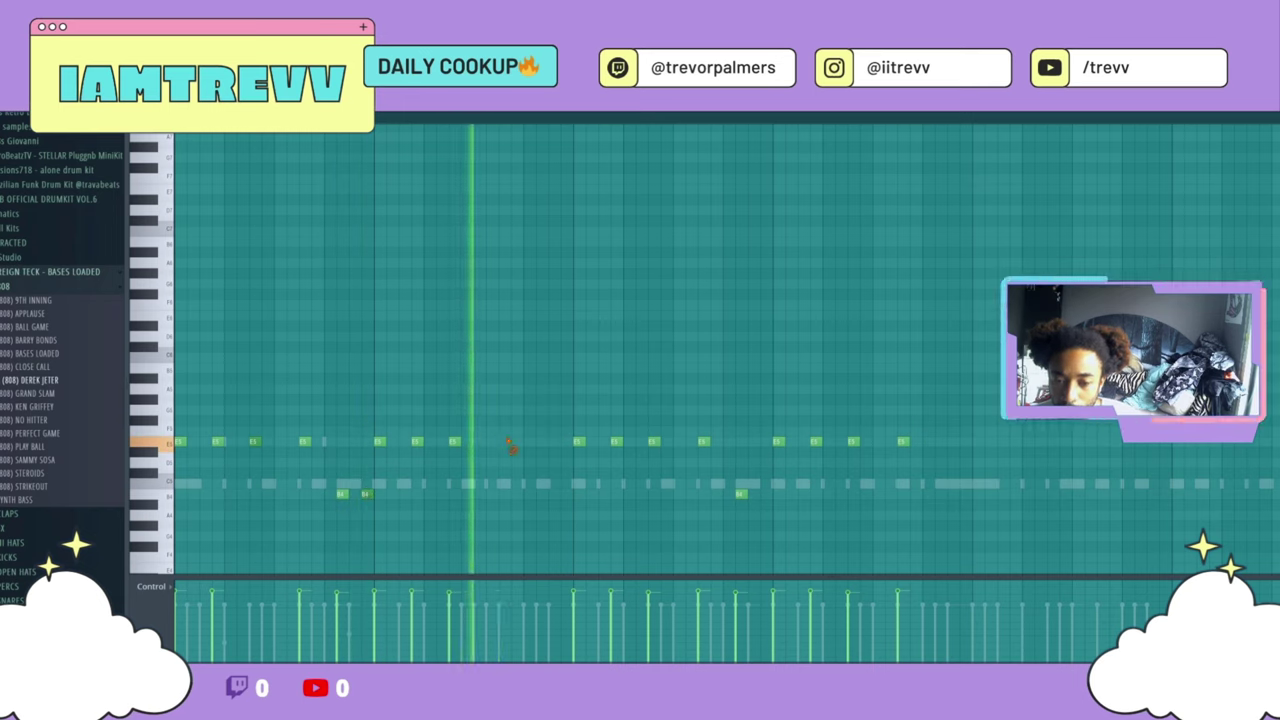
{"action": "key", "text": "space"}
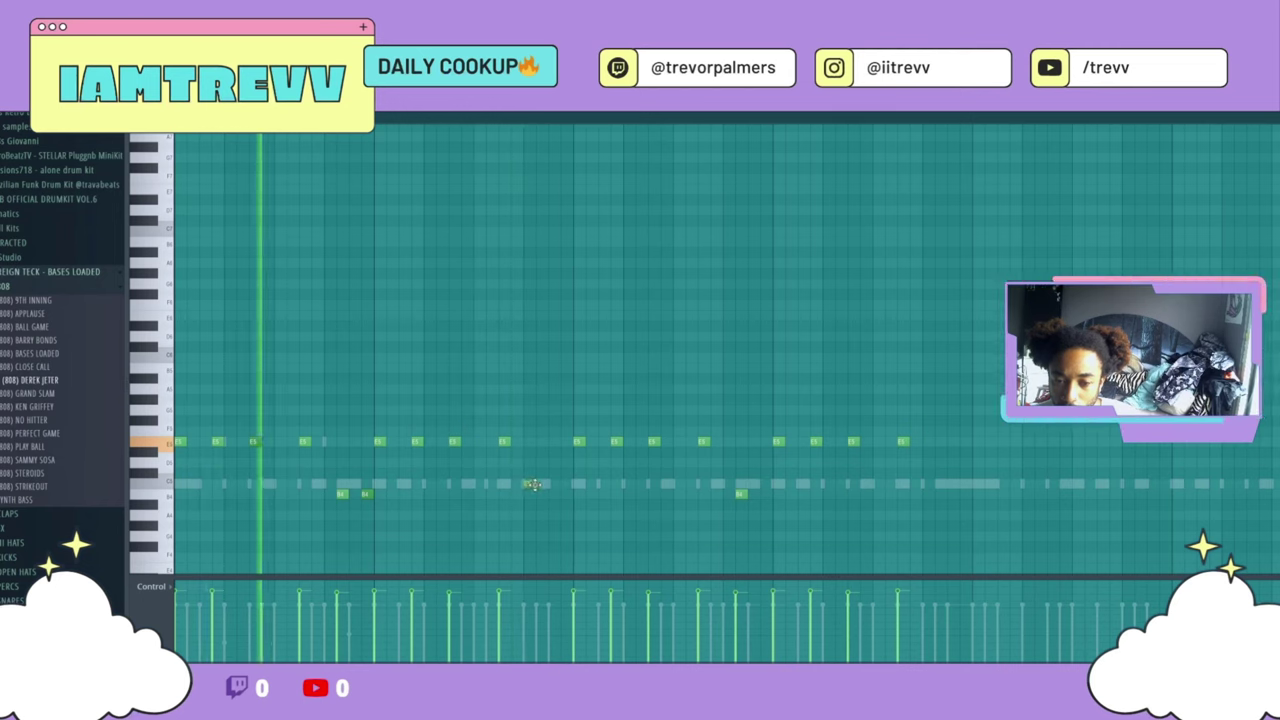
{"action": "left_click_drag", "start_coordinate": [535, 485], "coordinate": [544, 485]}
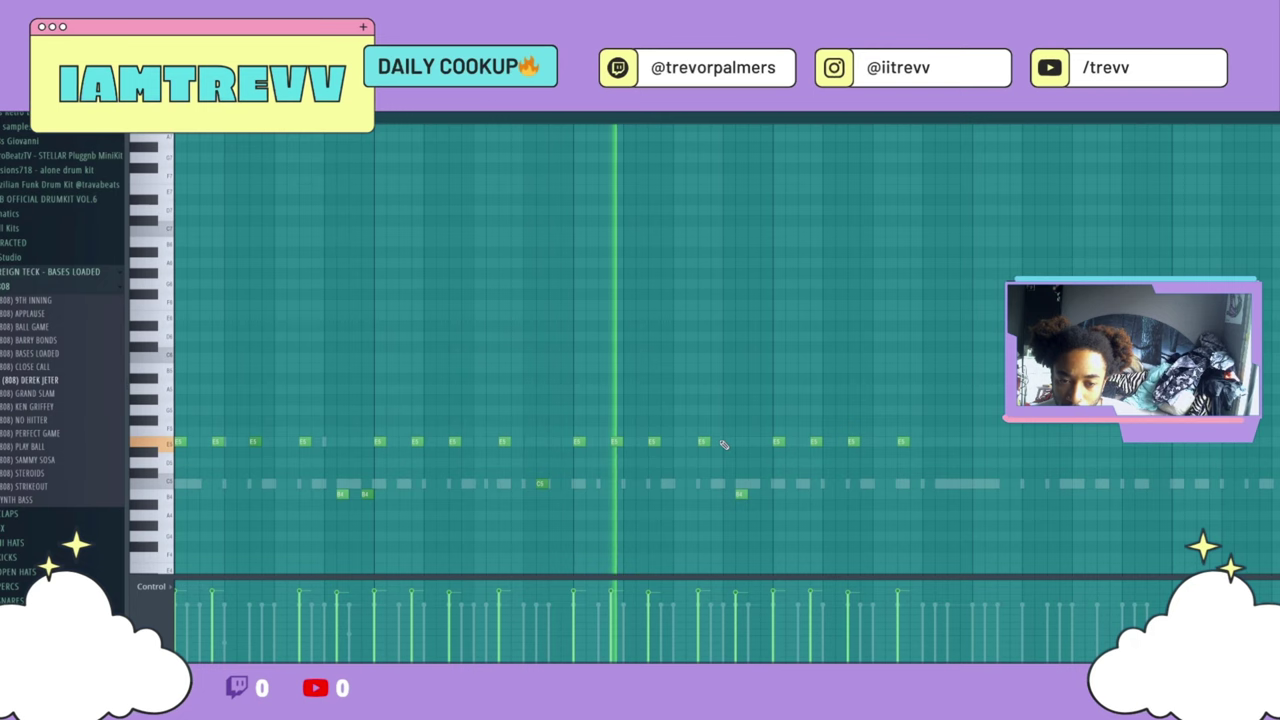
{"action": "key", "text": "space"}
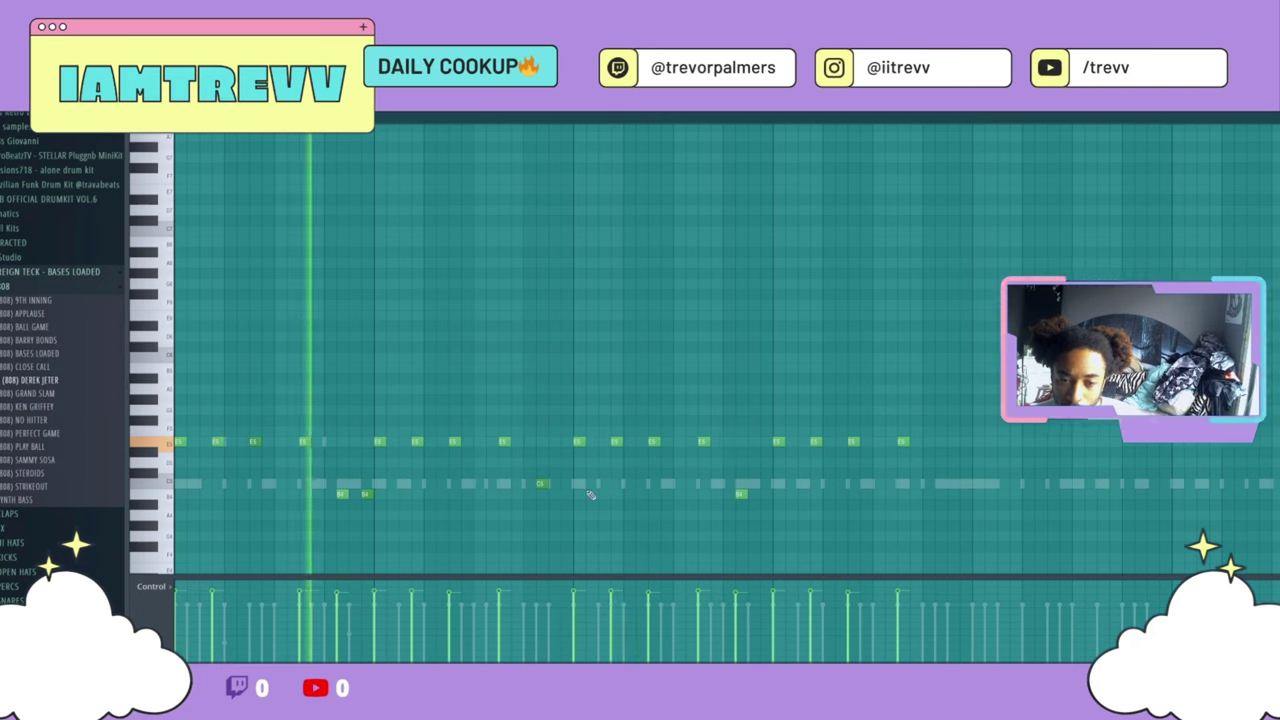
Try a second B4 808 note at the end of bar 3.
{"action": "left_click", "coordinate": [766, 495]}
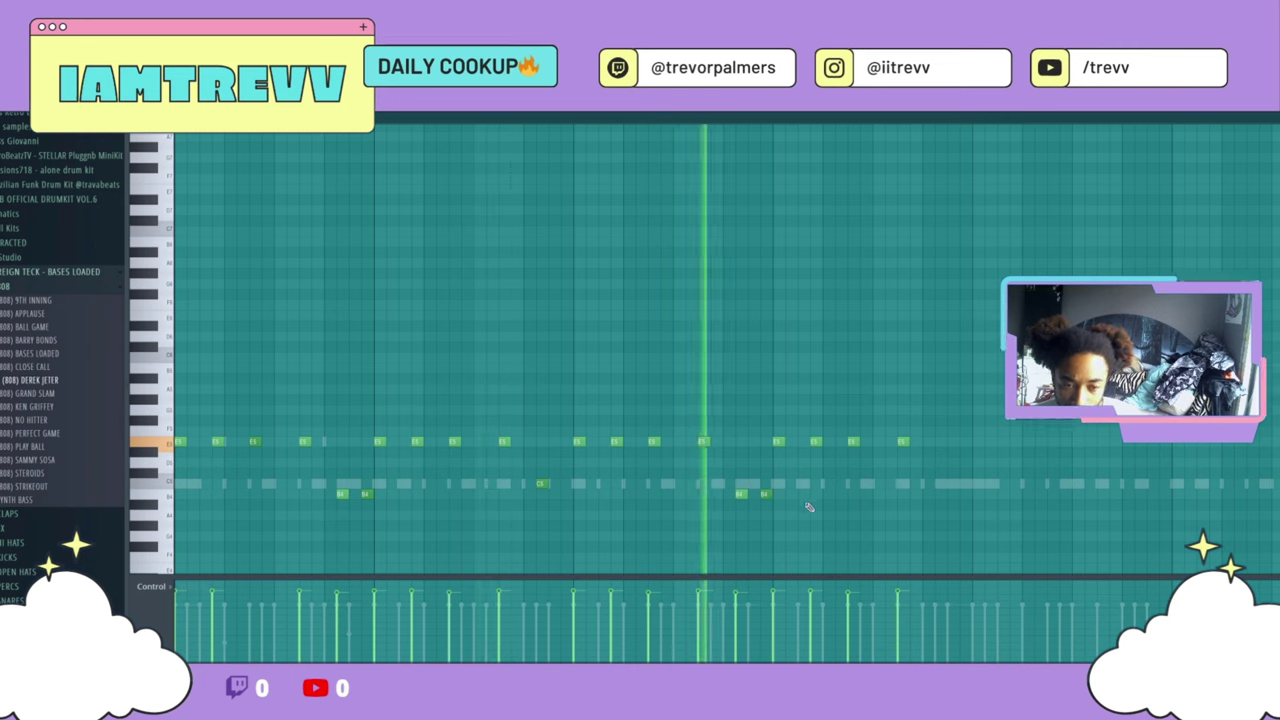
{"action": "key", "text": "space"}
{"action": "key", "text": "space"}
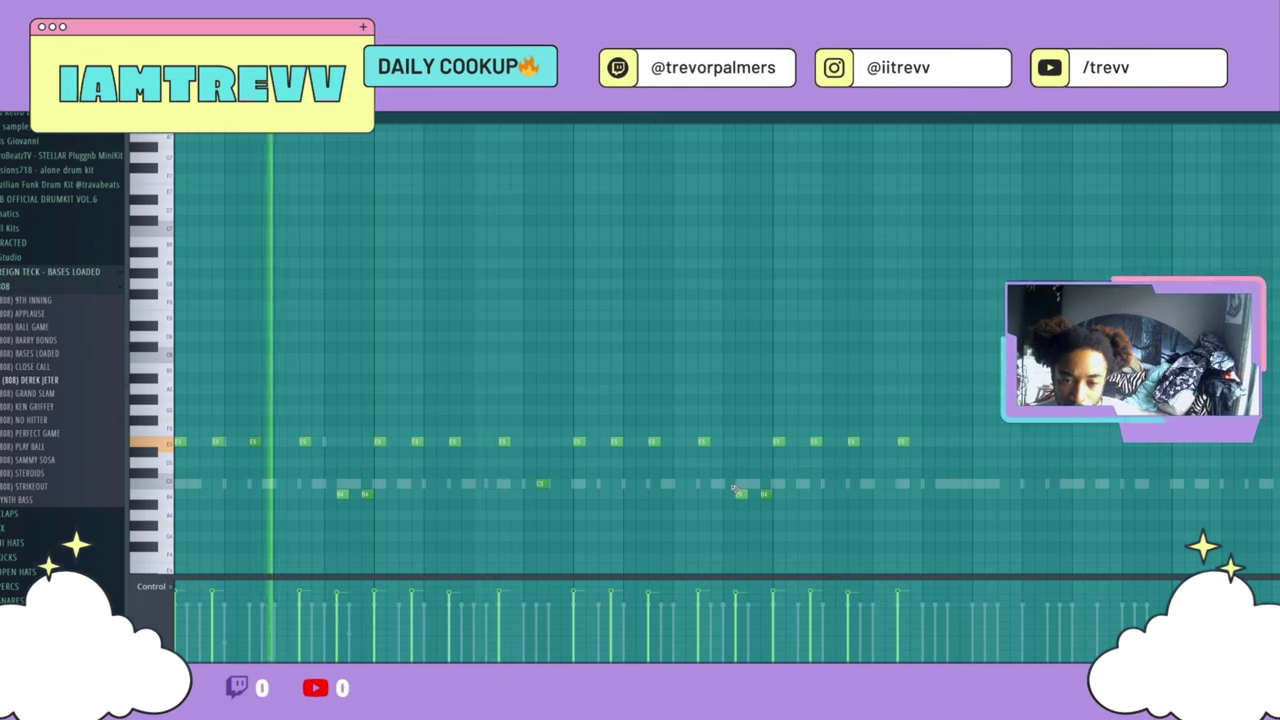
Replace the two B4 notes at the end of bar 3 with one C5, and add another C5 near the end of bar 4.
{"action": "left_click_drag", "start_coordinate": [735, 489], "coordinate": [777, 528]}
{"action": "key", "text": "Delete"}
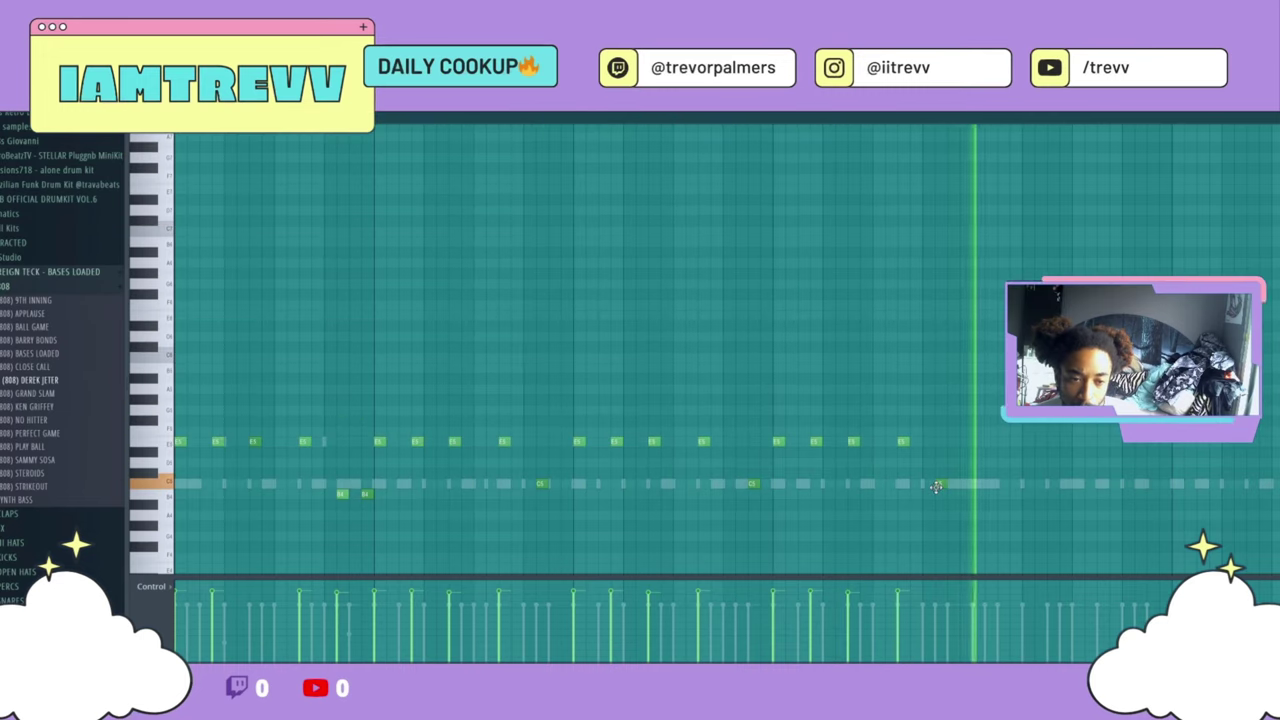
Duplicate the whole four-bar 808 pattern into the following four bars.
{"action": "scroll", "coordinate": [839, 487], "scroll_direction": "down", "scroll_amount": 3}
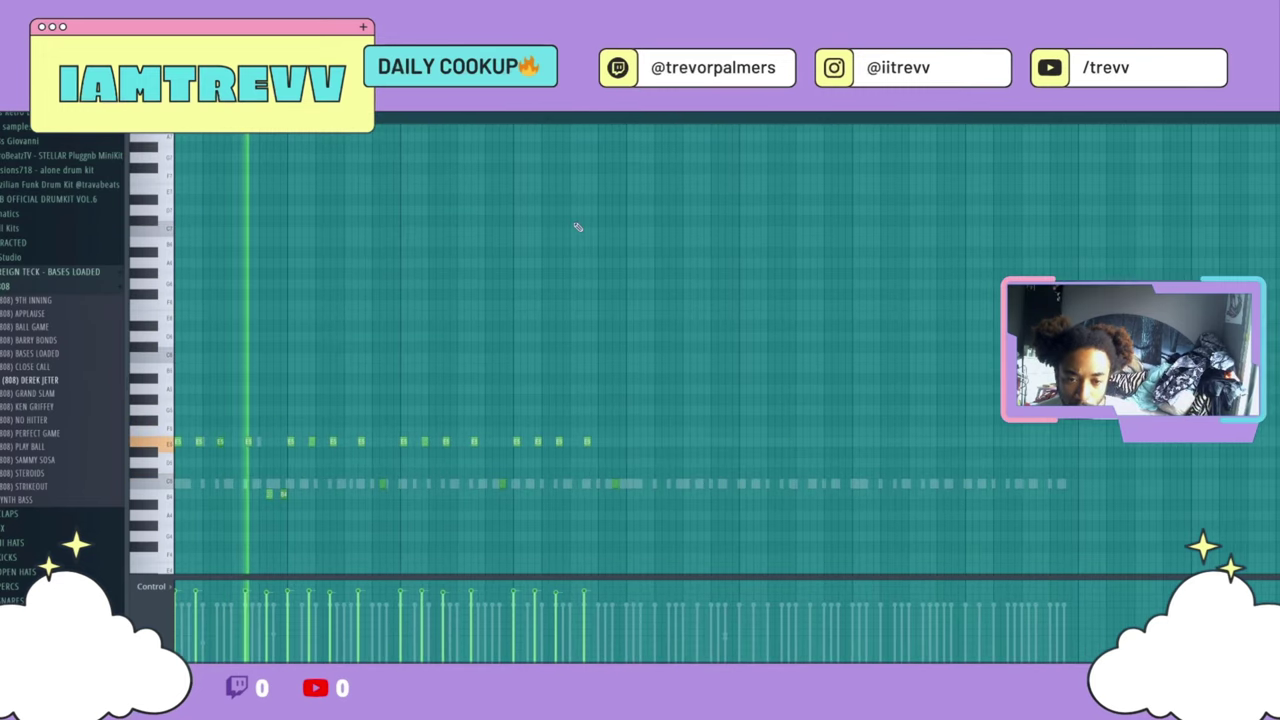
{"action": "left_click_drag", "start_coordinate": [630, 126], "coordinate": [150, 157]}
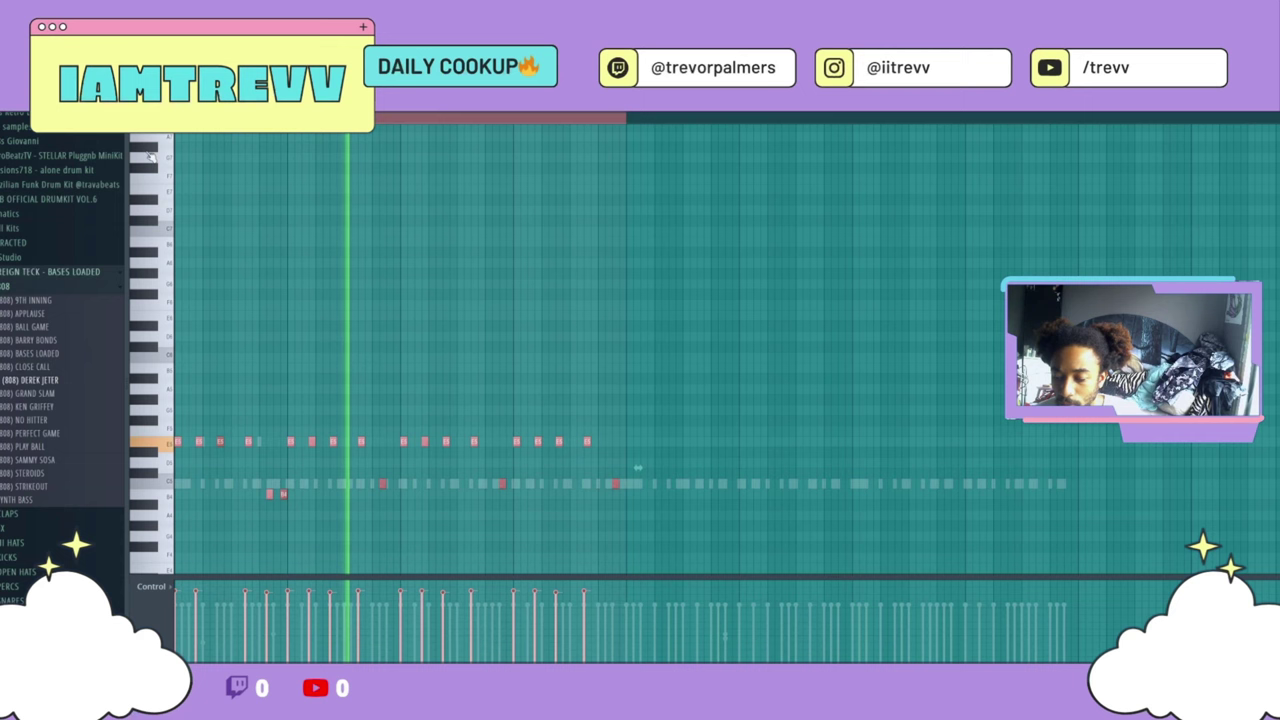
{"action": "key", "text": "ctrl+b"}
{"action": "key", "text": "ctrl+d"}
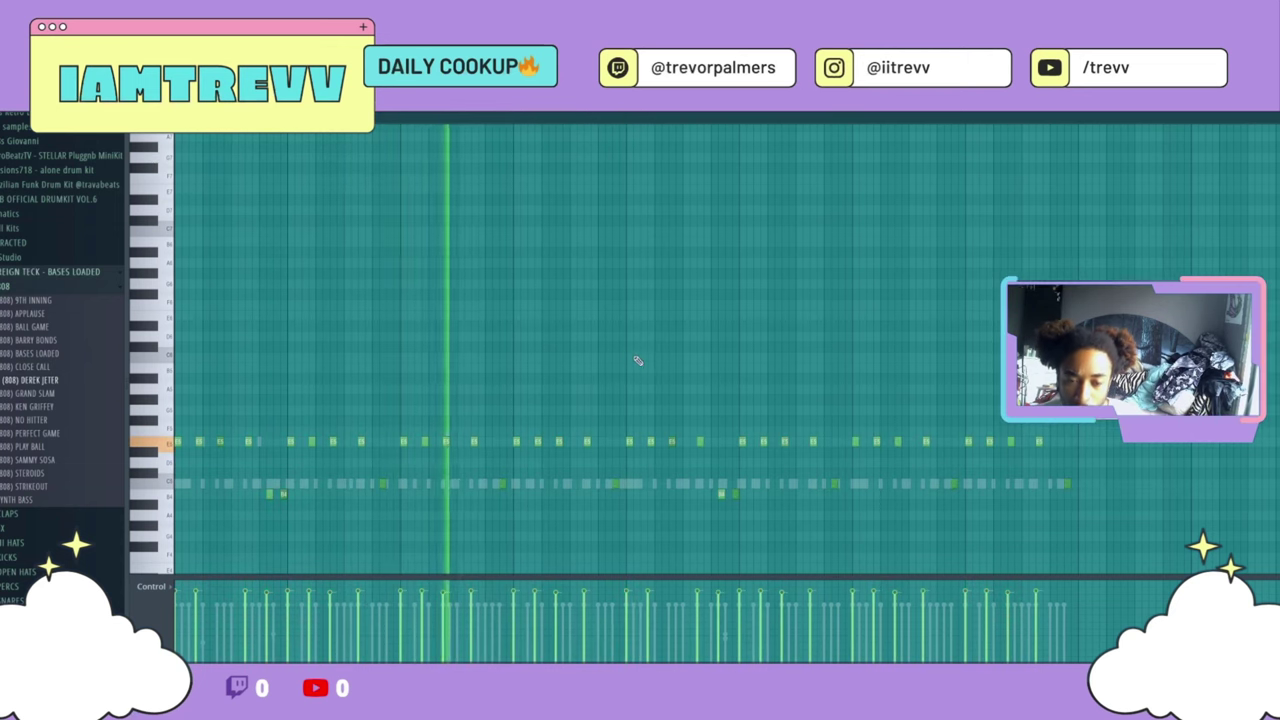
Load the (KICK) Dominican Republic sample into a new channel.
{"action": "key", "text": "F6"}
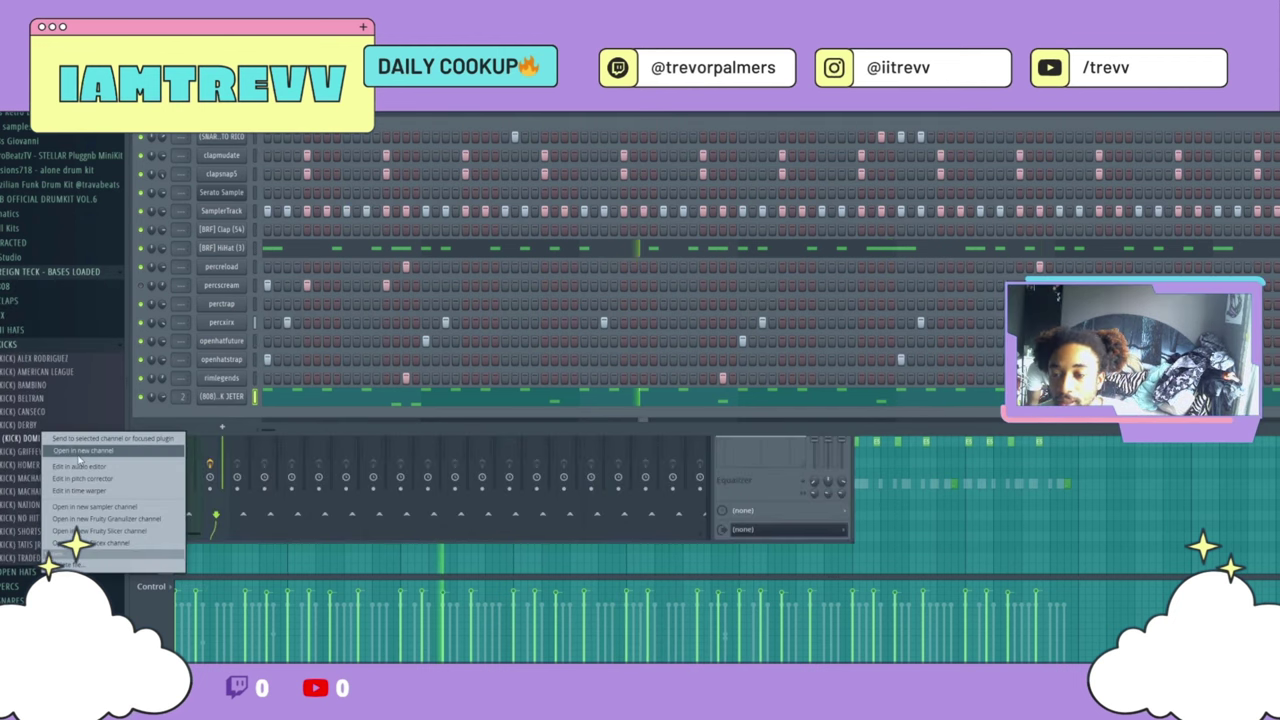
{"action": "left_click", "coordinate": [104, 451]}
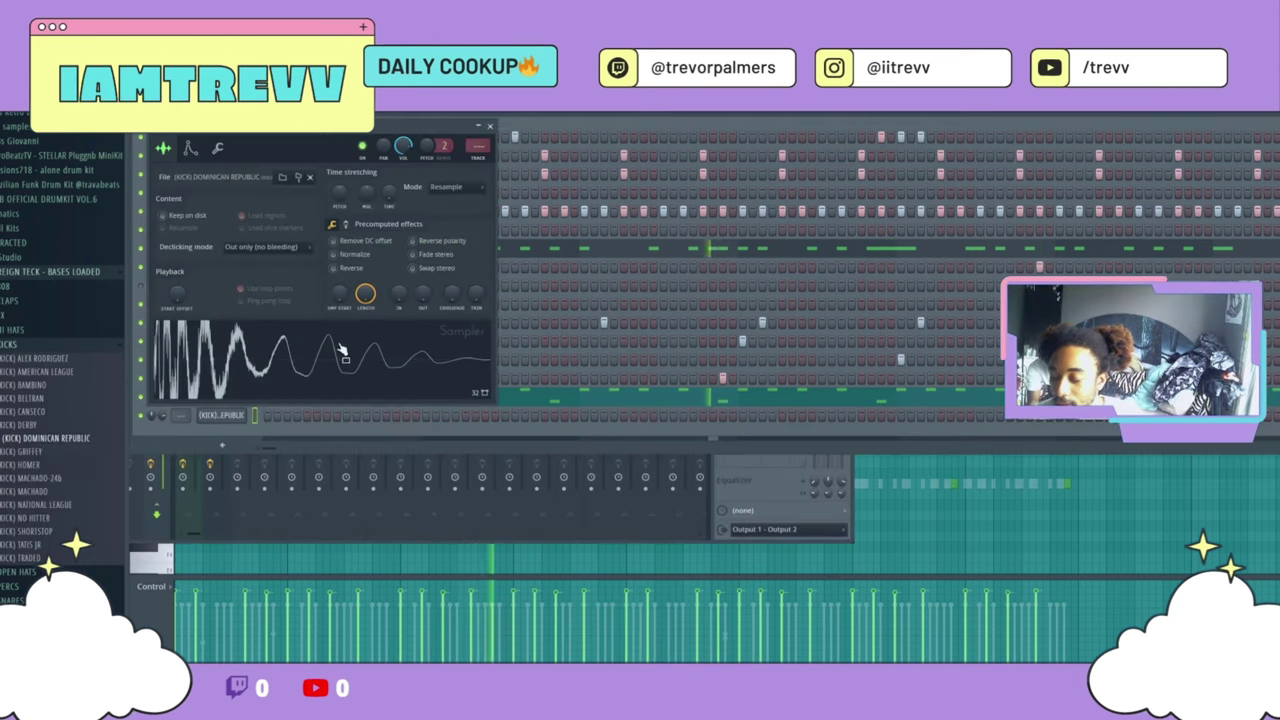
{"action": "key", "text": "Escape"}
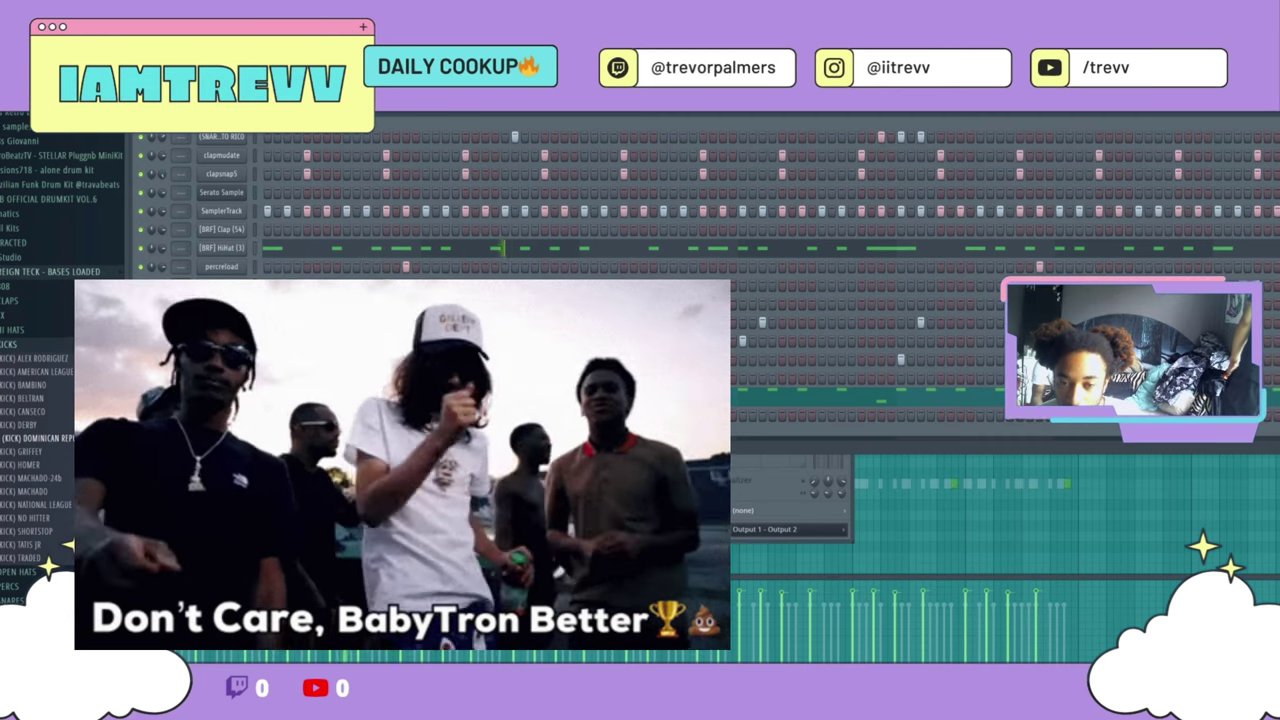
Open the Dominican Republic kick's notes in the piano roll and delete the ones in bar 2.
{"action": "right_click", "coordinate": [222, 415]}
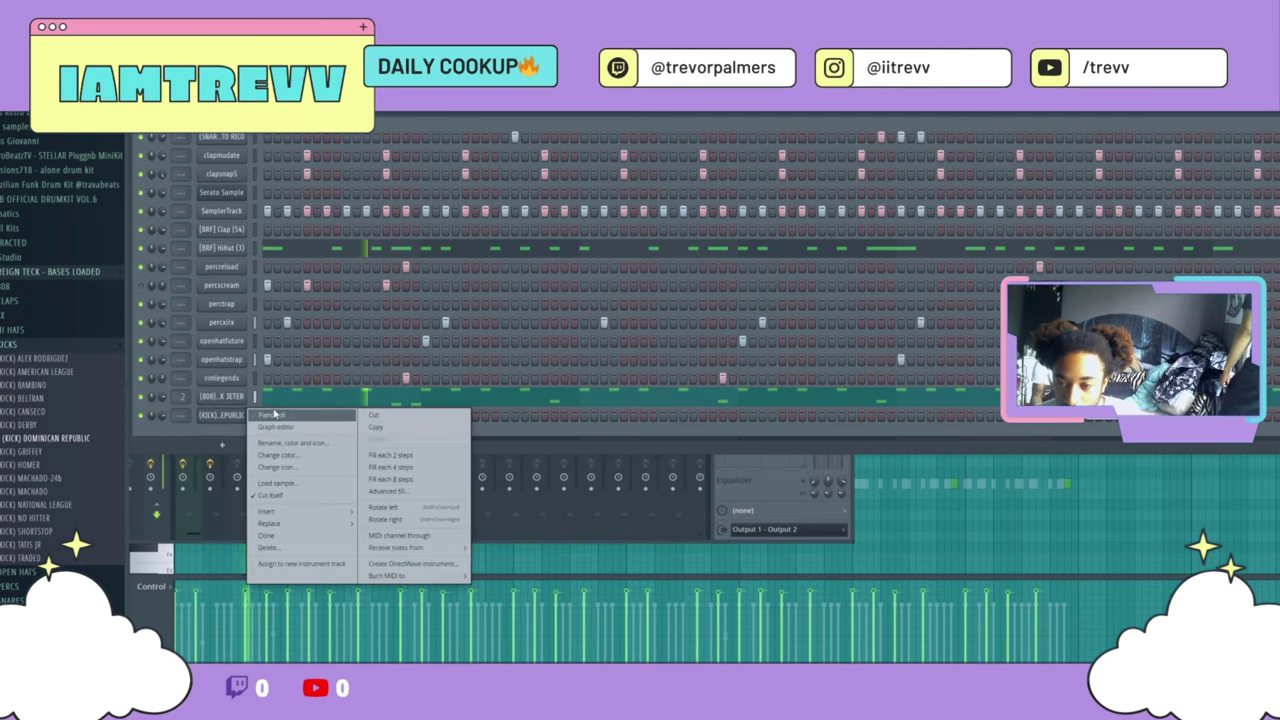
{"action": "left_click", "coordinate": [268, 418]}
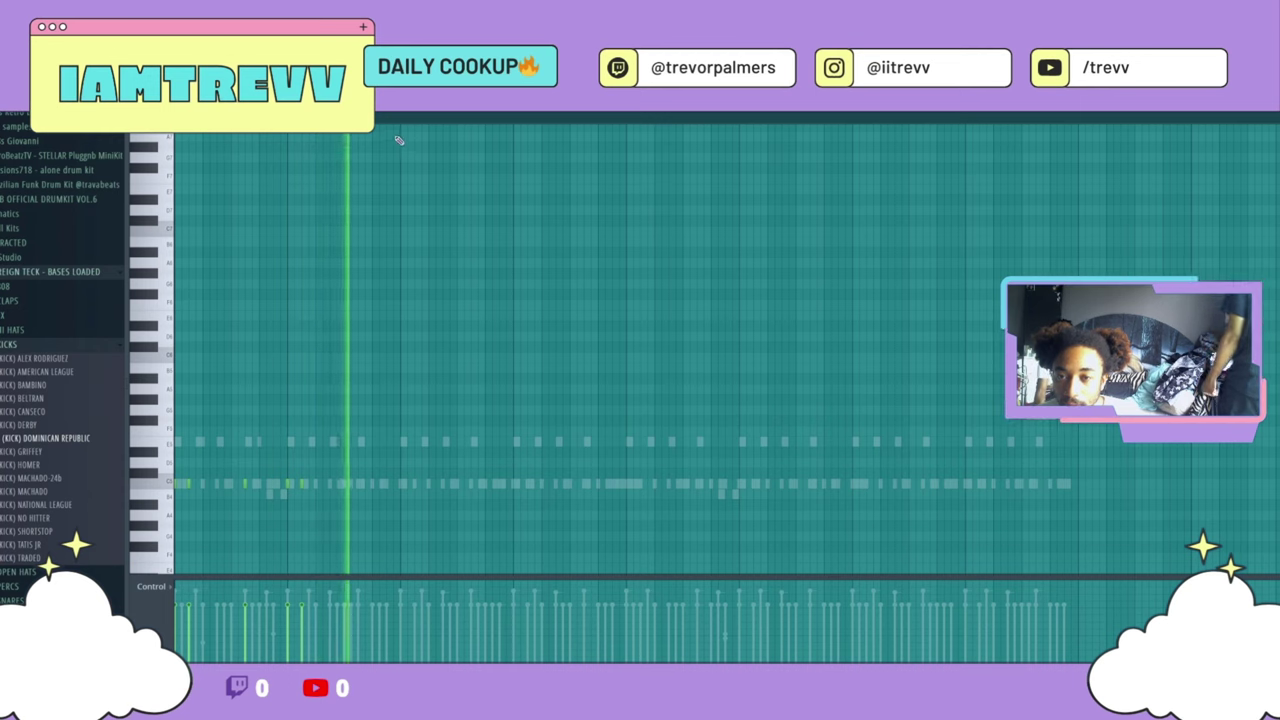
{"action": "left_click_drag", "start_coordinate": [337, 414], "coordinate": [282, 541]}
{"action": "key", "text": "Delete"}
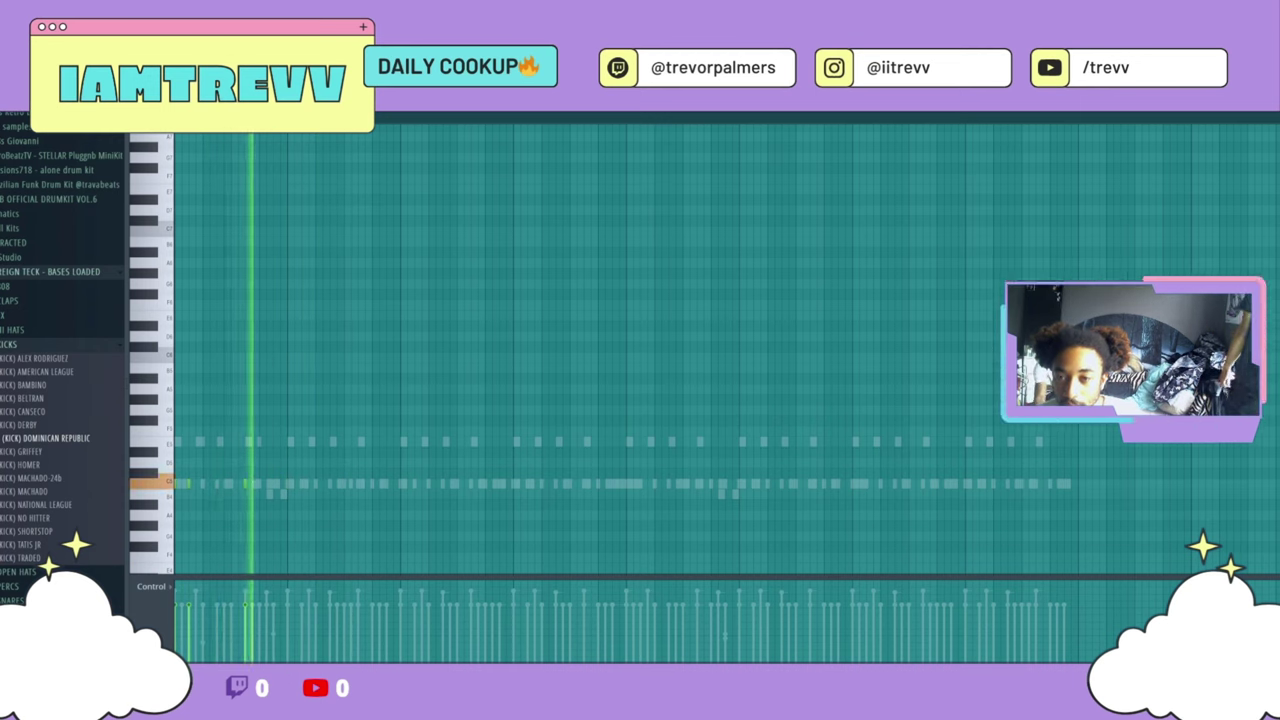
Repeat the kick's three-hit first bar across the full eight-bar pattern.
{"action": "key", "text": "ctrl+a"}
{"action": "key", "text": "ctrl+b"}
{"action": "key", "text": "ctrl+b"}
{"action": "key", "text": "ctrl+b"}
{"action": "key", "text": "ctrl+b"}
{"action": "key", "text": "ctrl+b"}
{"action": "key", "text": "ctrl+b"}
{"action": "key", "text": "ctrl+b"}
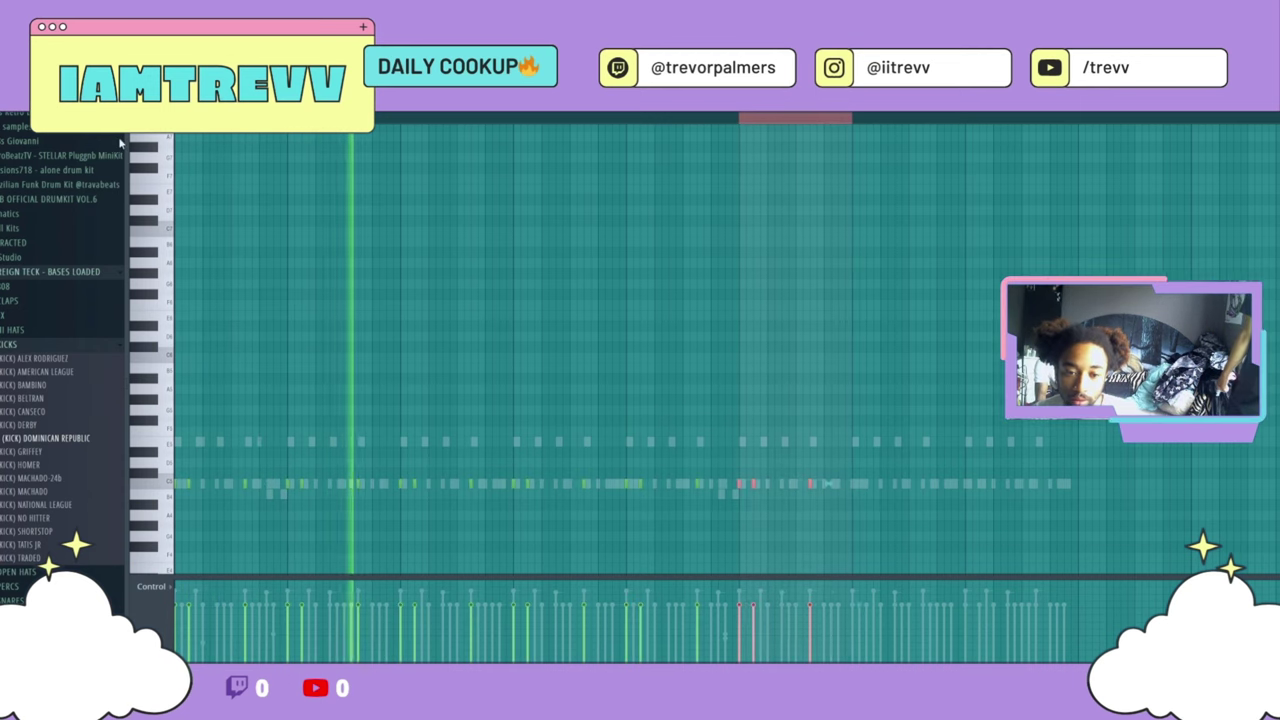
{"action": "key", "text": "ctrl+d"}
{"action": "scroll", "coordinate": [508, 484], "scroll_direction": "up", "scroll_amount": 1}
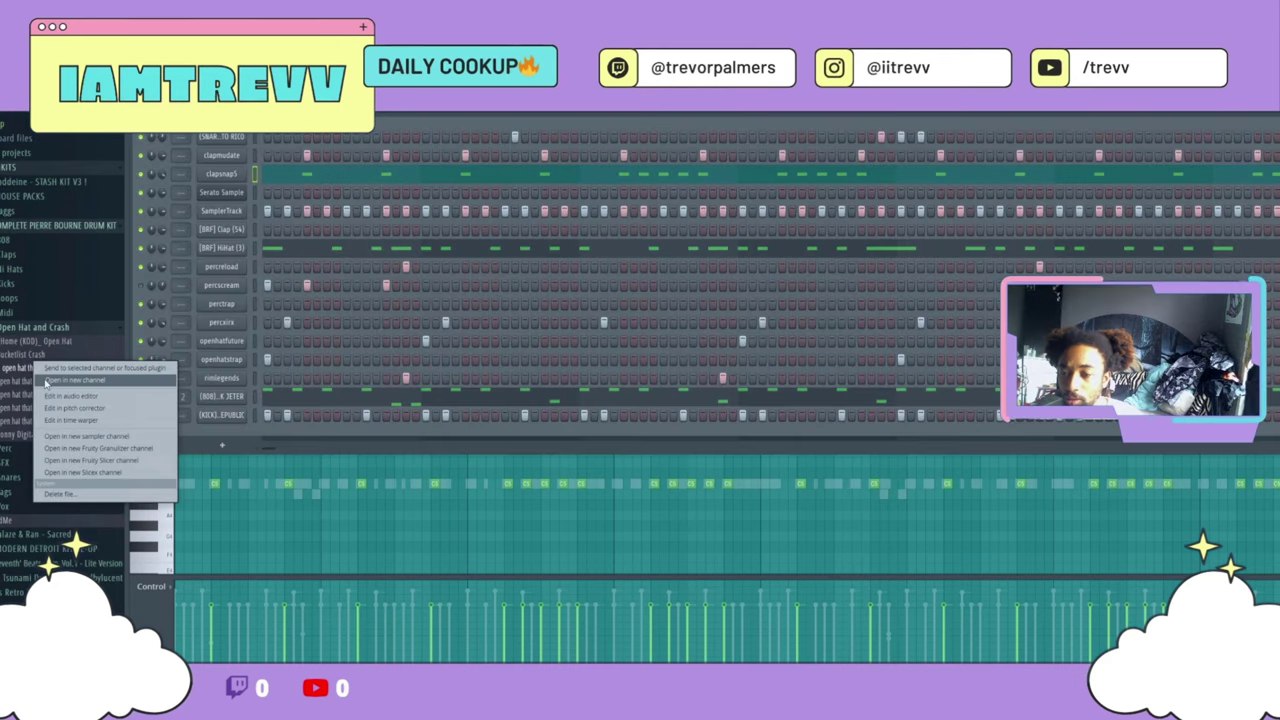
Load the first "open hat that i got through leaked pierre flps on reddit" sample into a new channel and view its sampler settings.
{"action": "left_click", "coordinate": [44, 382]}
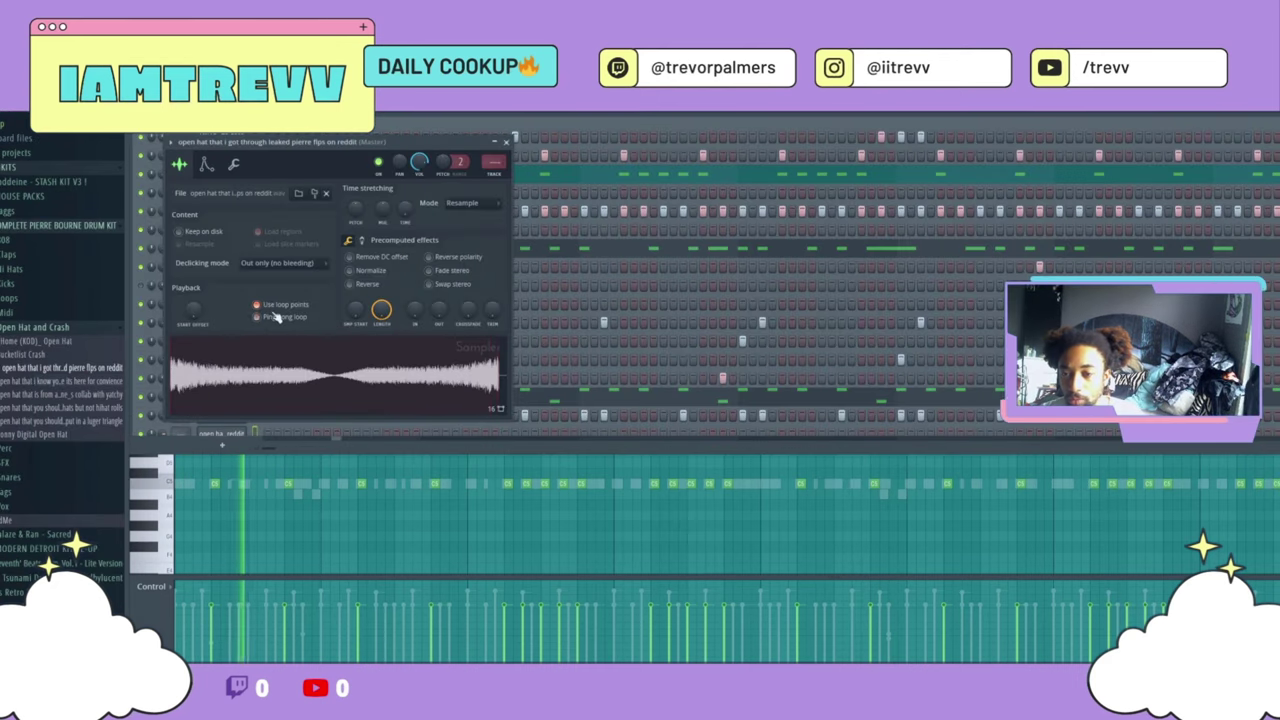
{"action": "key", "text": "Escape"}
{"action": "left_click", "coordinate": [240, 435]}
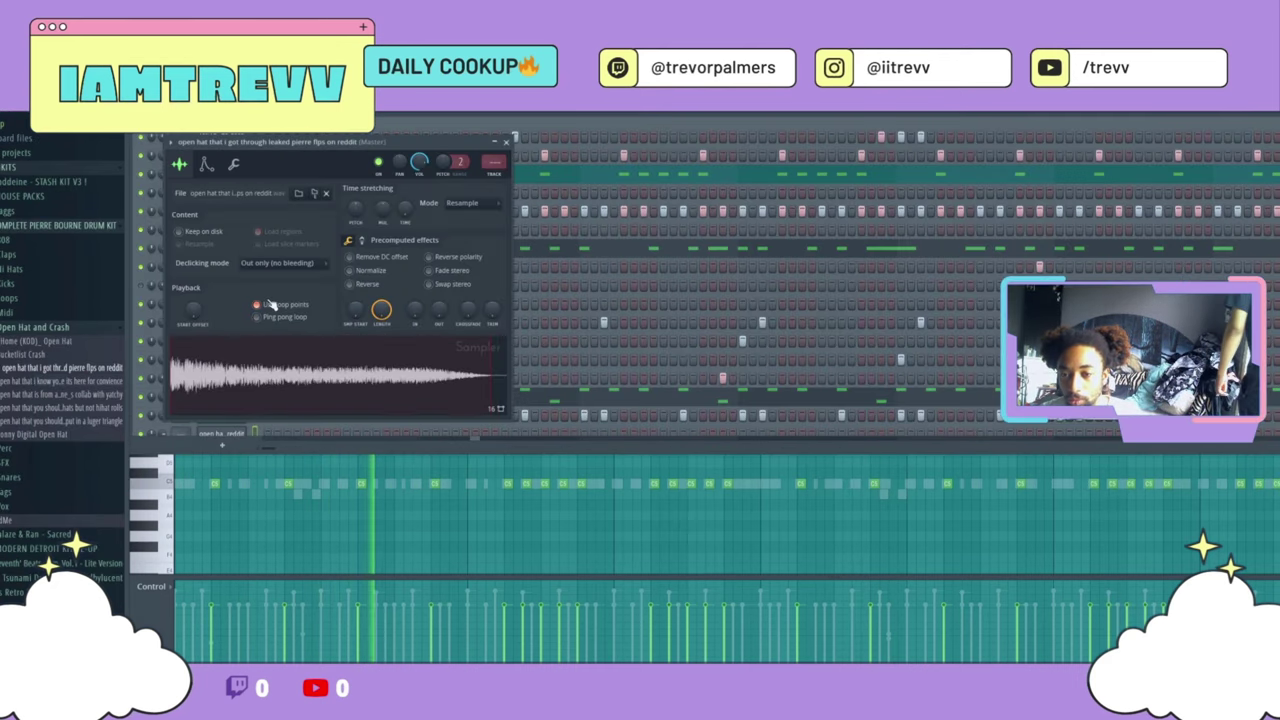
{"action": "key", "text": "Escape"}
Place open hat hits on the third step of bars 1, 3 and 4 in the new open hat channel.
{"action": "left_click_drag", "start_coordinate": [274, 452], "coordinate": [273, 558]}
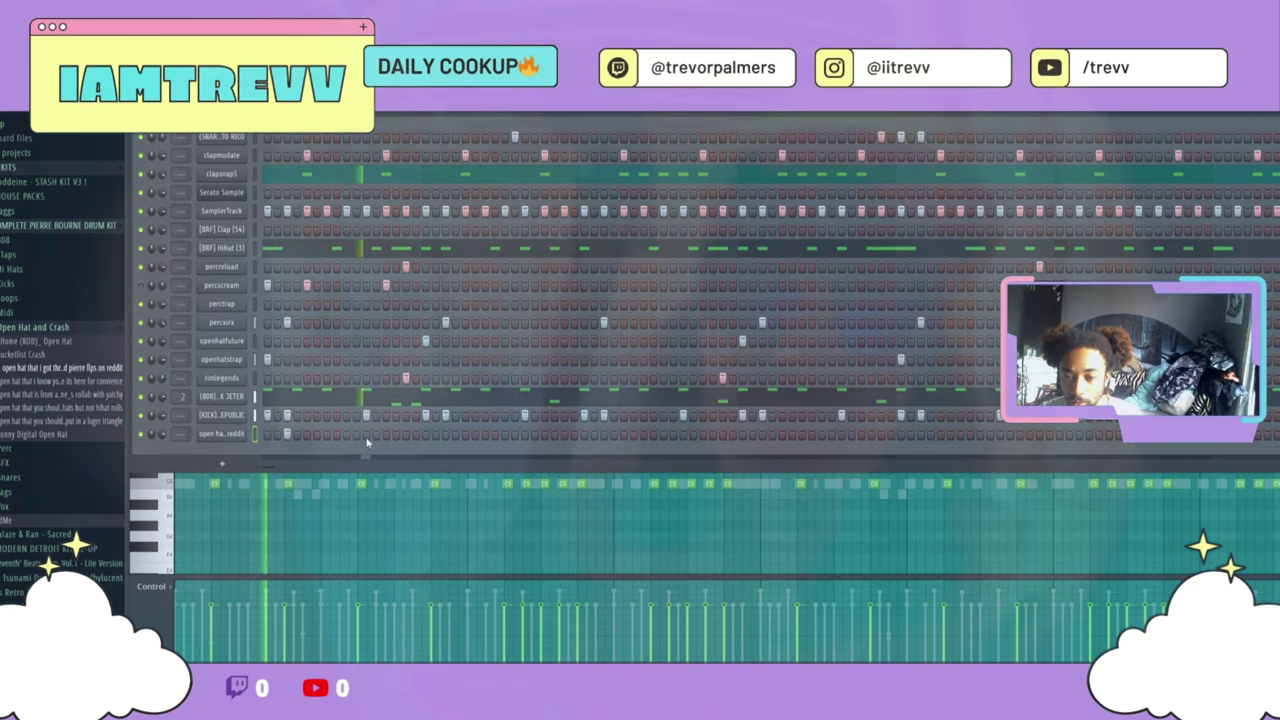
{"action": "left_click", "coordinate": [445, 434]}
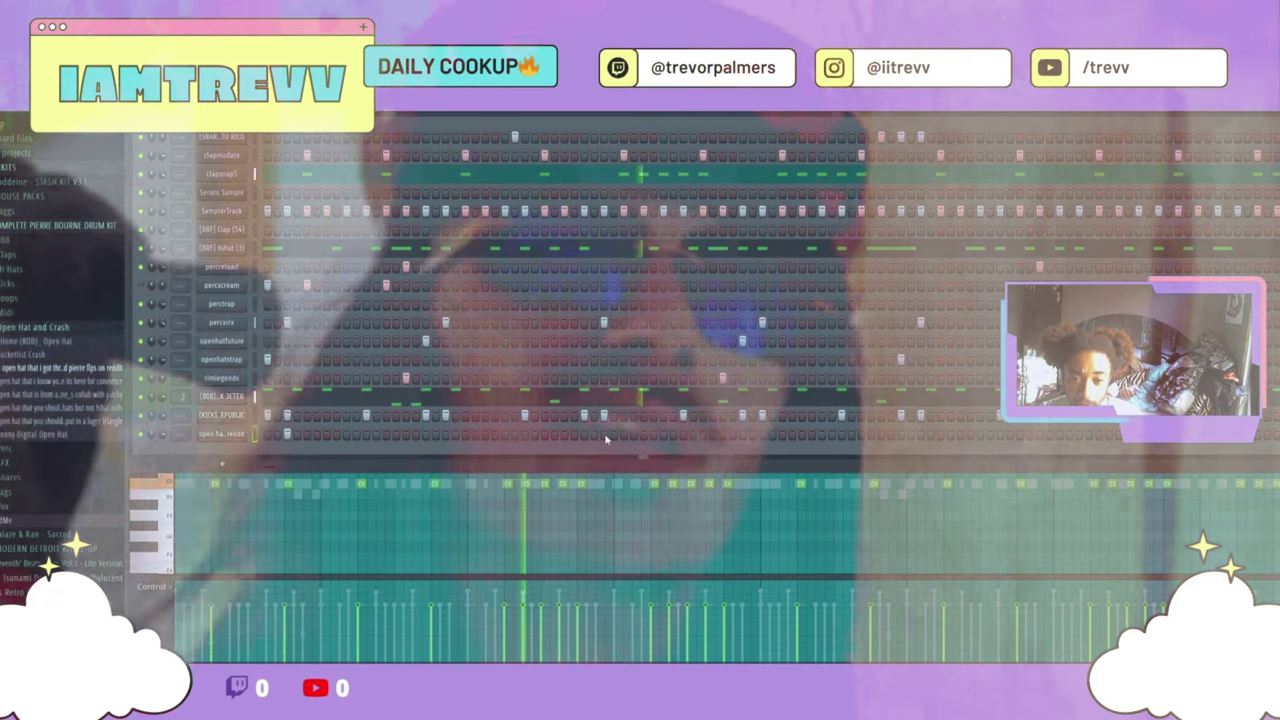
{"action": "left_click", "coordinate": [604, 435]}
{"action": "key", "text": "space"}
{"action": "key", "text": "space"}
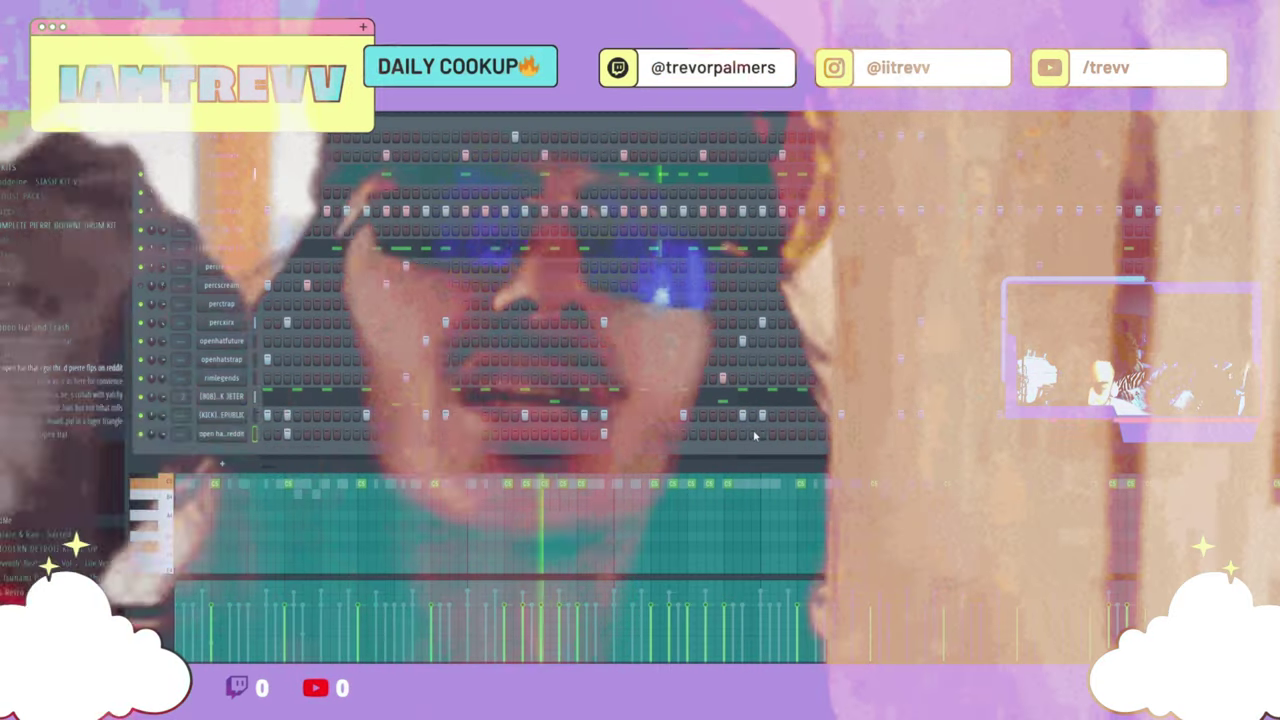
{"action": "left_click", "coordinate": [763, 436]}
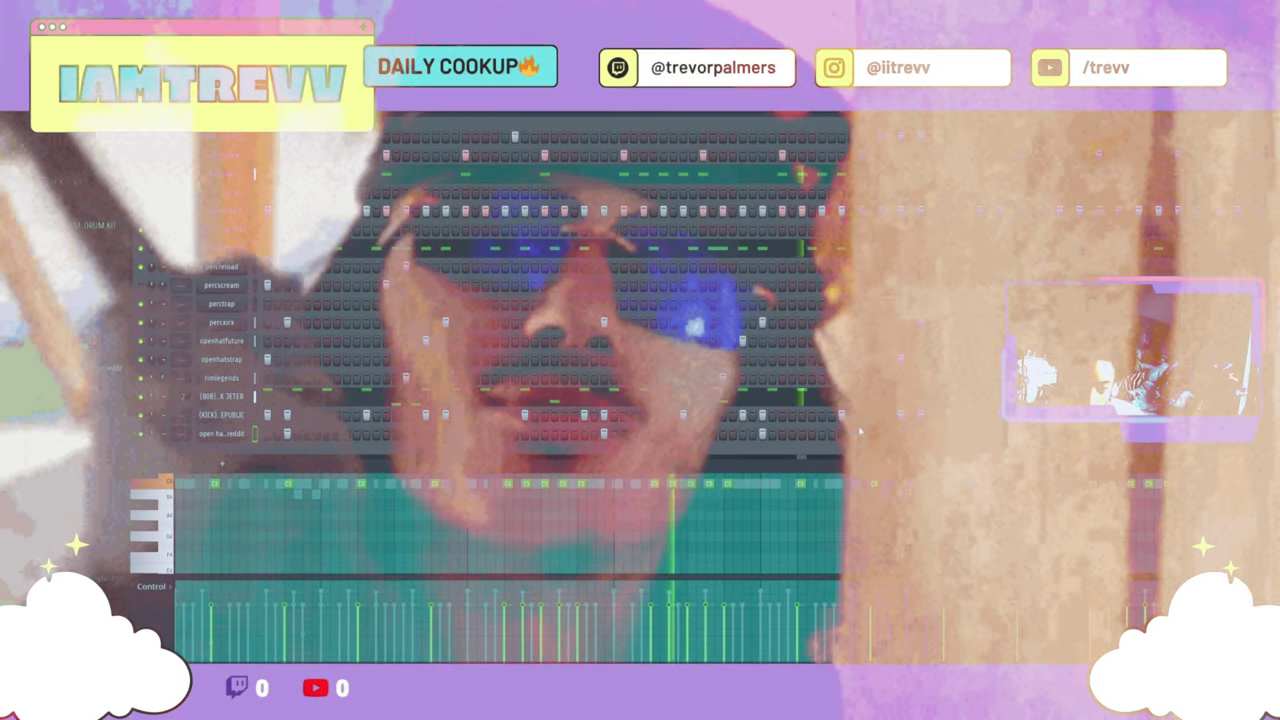